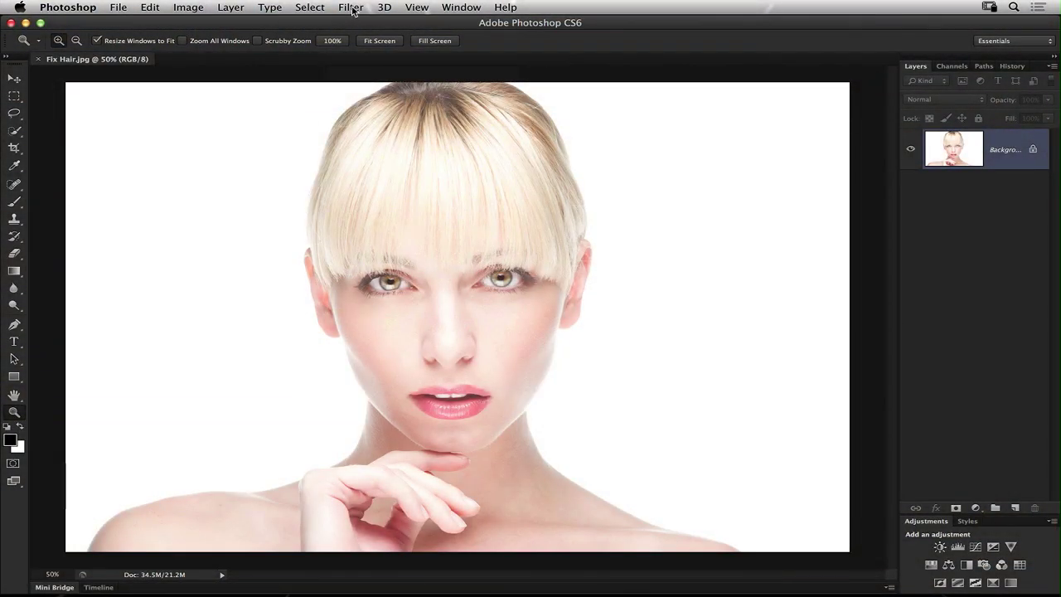
# Convert the portrait to a smart object and smooth the top of her hair with a 700-size Liquify brush.
pyautogui.click(352, 9)
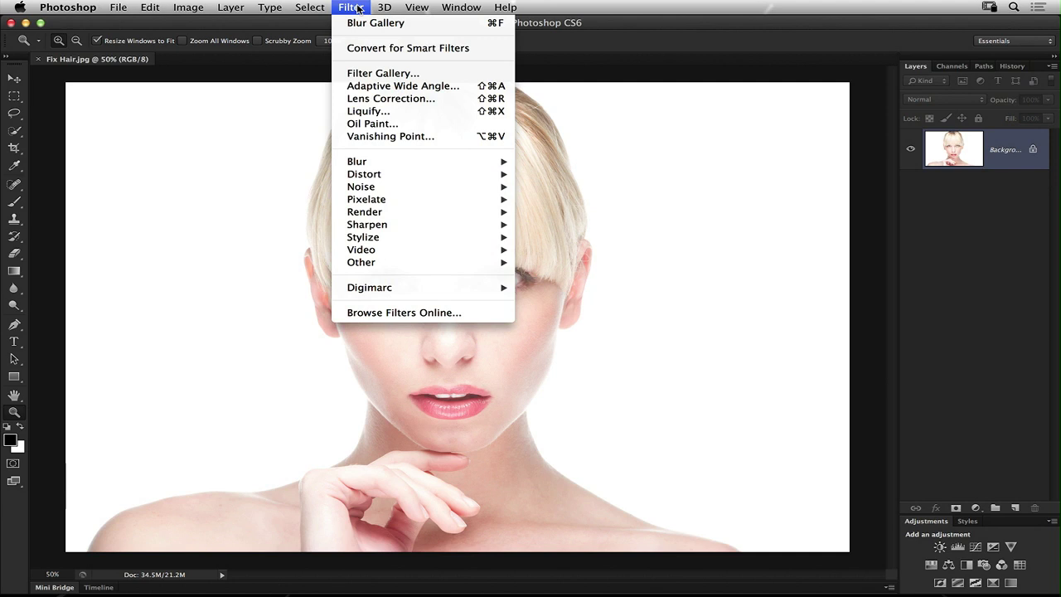
pyautogui.click(409, 48)
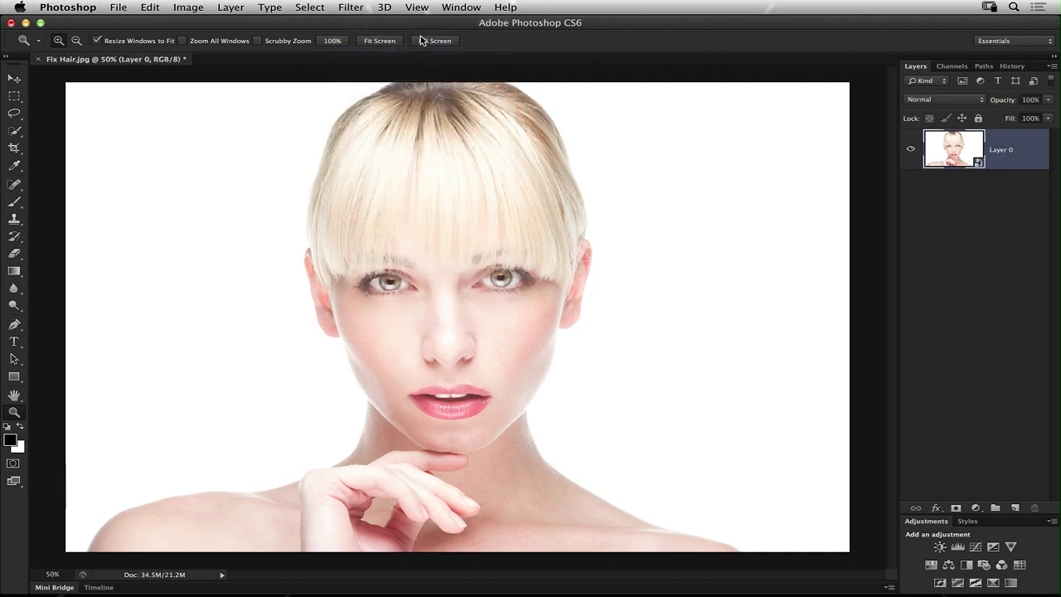
pyautogui.click(357, 9)
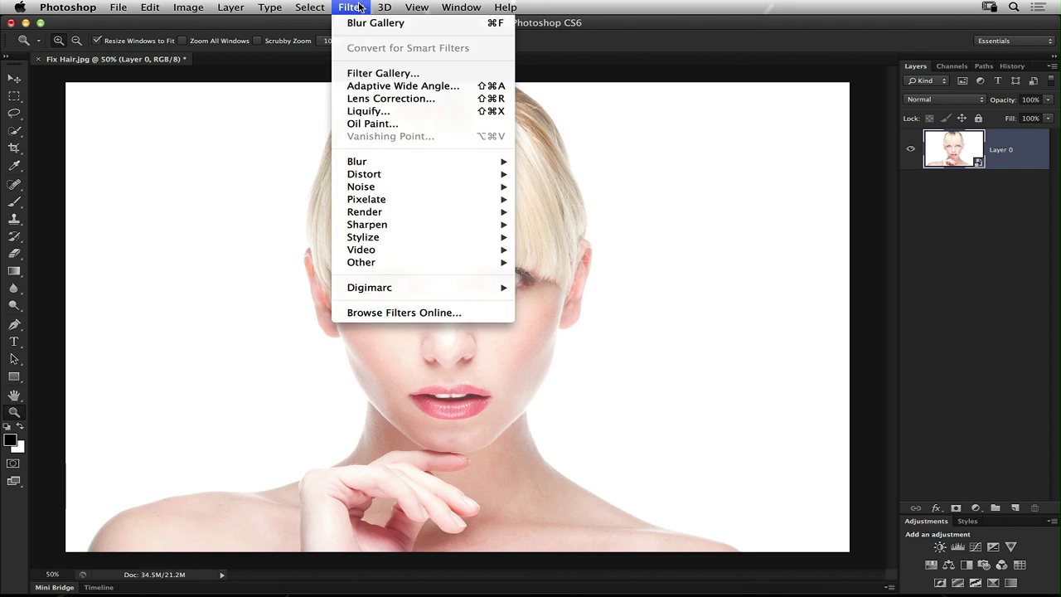
pyautogui.click(444, 111)
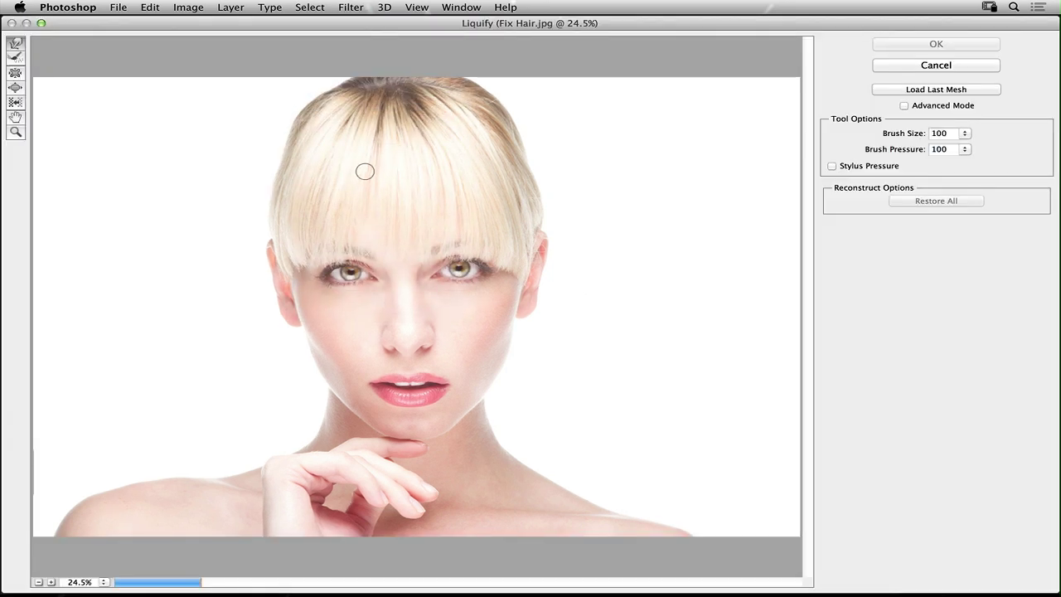
pyautogui.press(']')
pyautogui.press(']')
pyautogui.press(']')
pyautogui.press(']')
pyautogui.press(']')
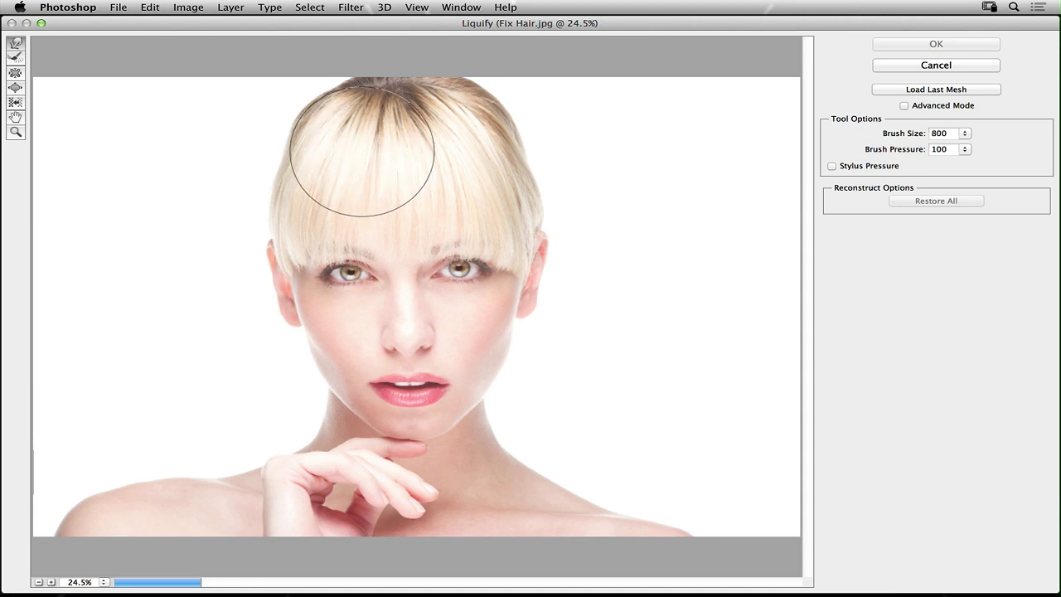
pyautogui.press('[')
pyautogui.press('[')
pyautogui.press('[')
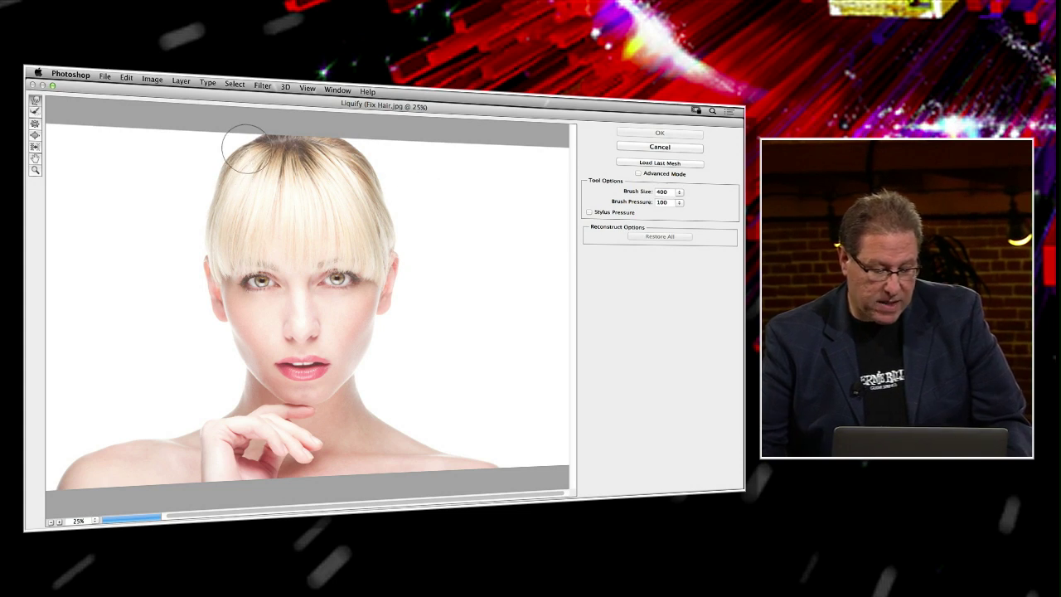
pyautogui.press(']')
pyautogui.press(']')
pyautogui.press(']')
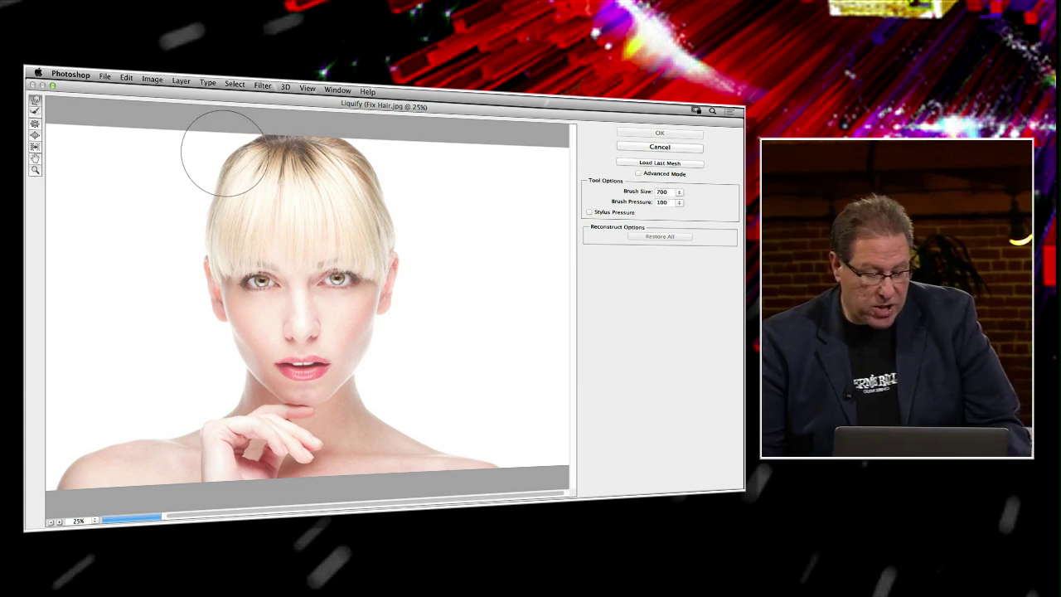
pyautogui.moveTo(222, 149); pyautogui.dragTo(226, 152)
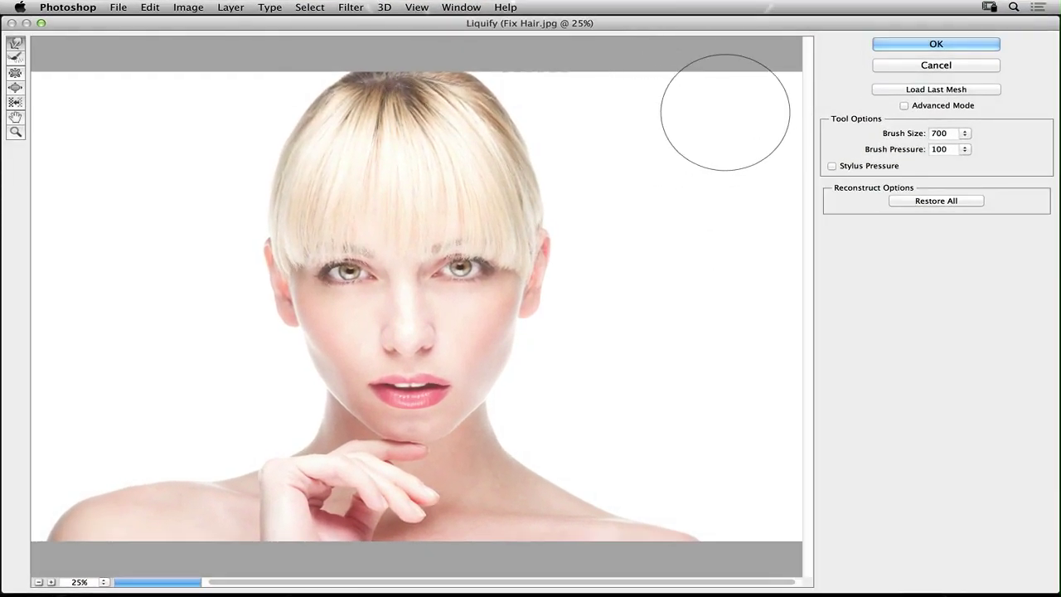
pyautogui.click(900, 44)
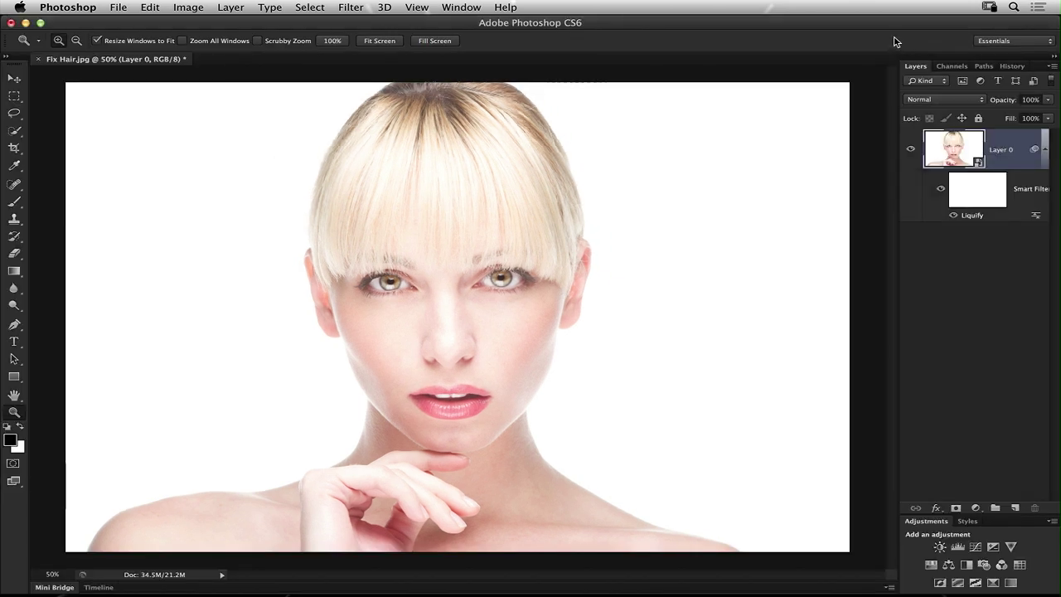
pyautogui.click(938, 190)
pyautogui.click(938, 191)
pyautogui.click(937, 191)
pyautogui.click(938, 191)
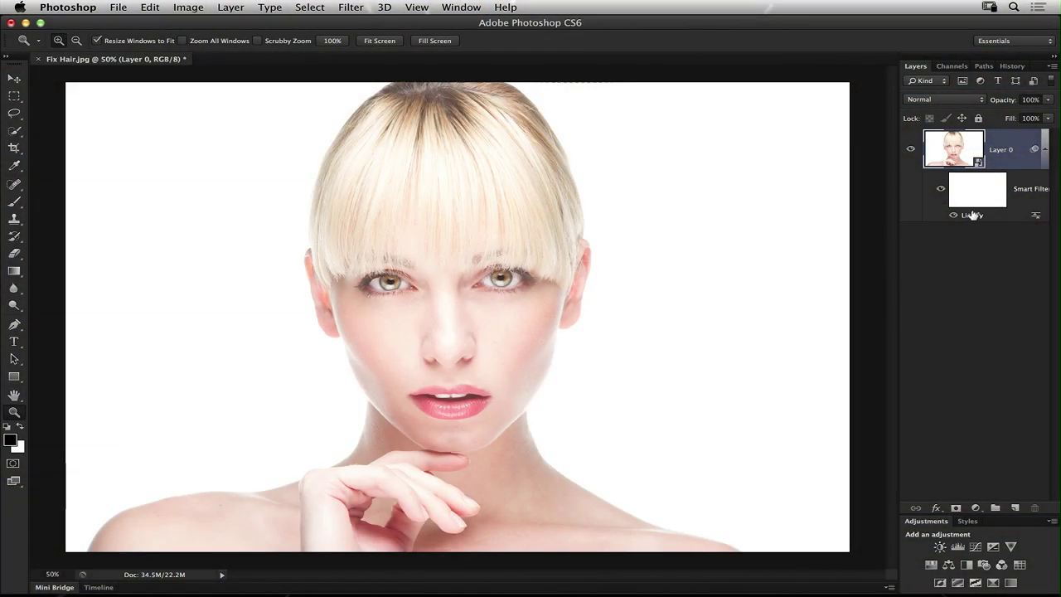
pyautogui.doubleClick(972, 215)
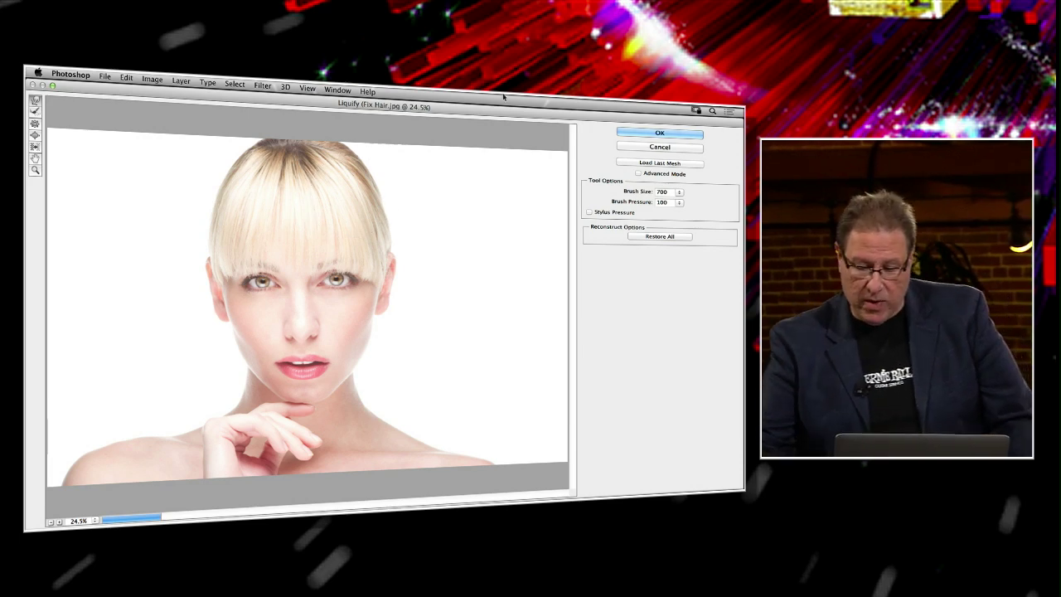
pyautogui.click(634, 133)
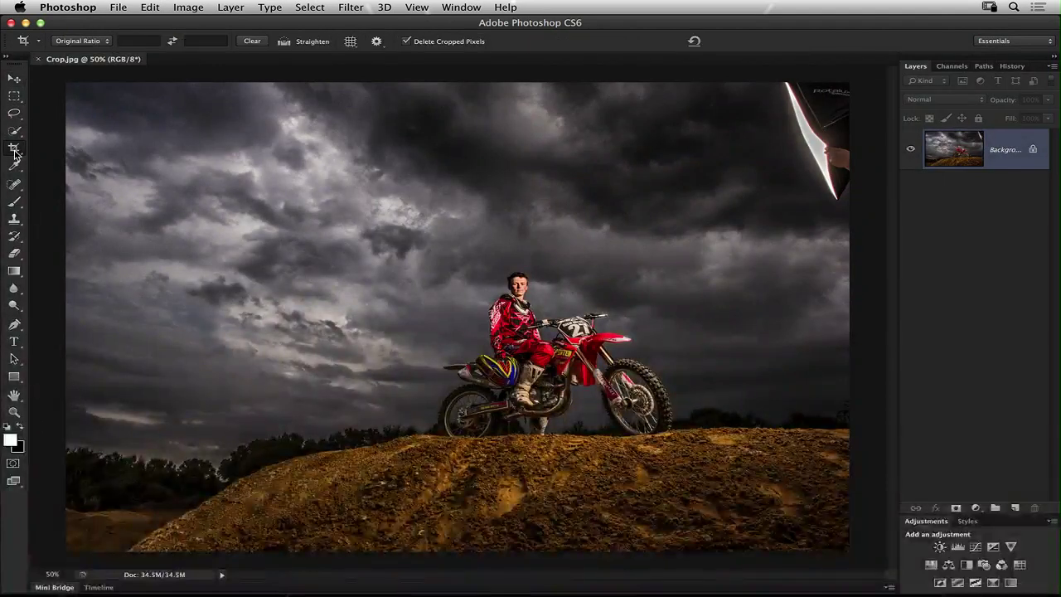
# With the Crop tool active, enable Use Classic Mode in the crop settings.
pyautogui.click(93, 86)
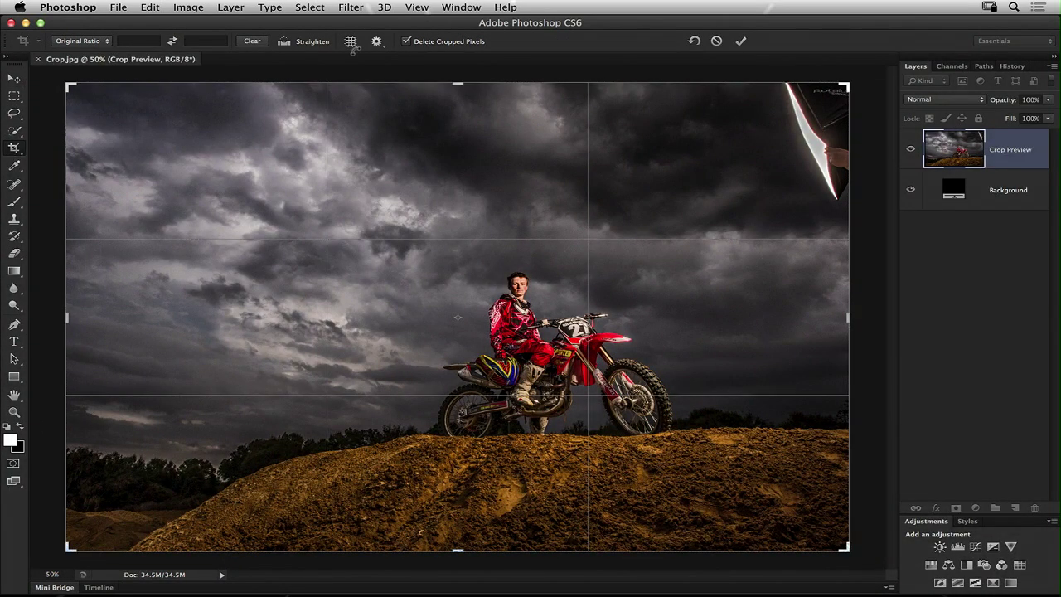
pyautogui.click(377, 43)
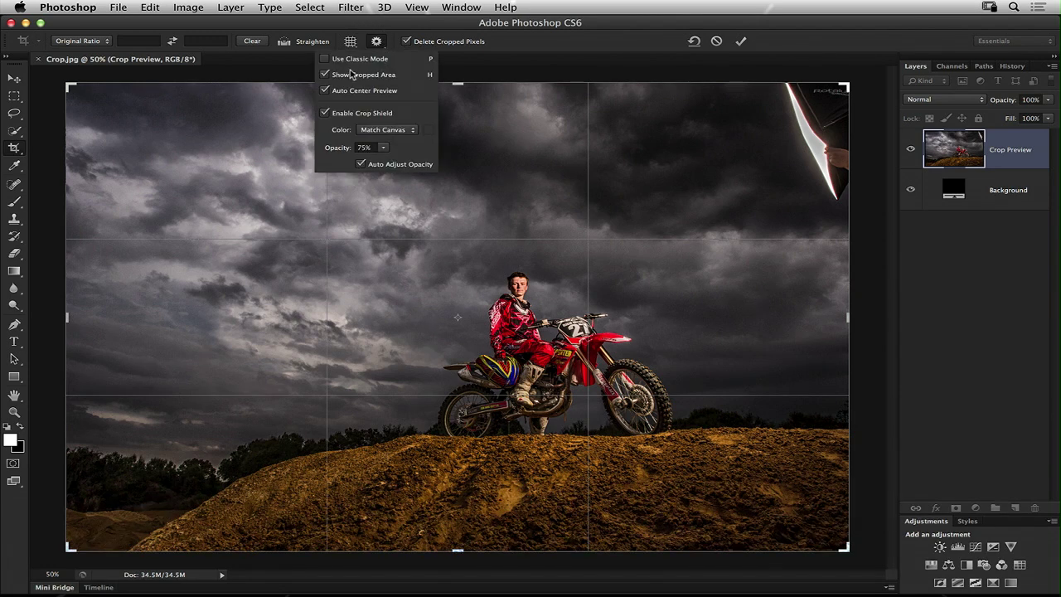
pyautogui.click(324, 60)
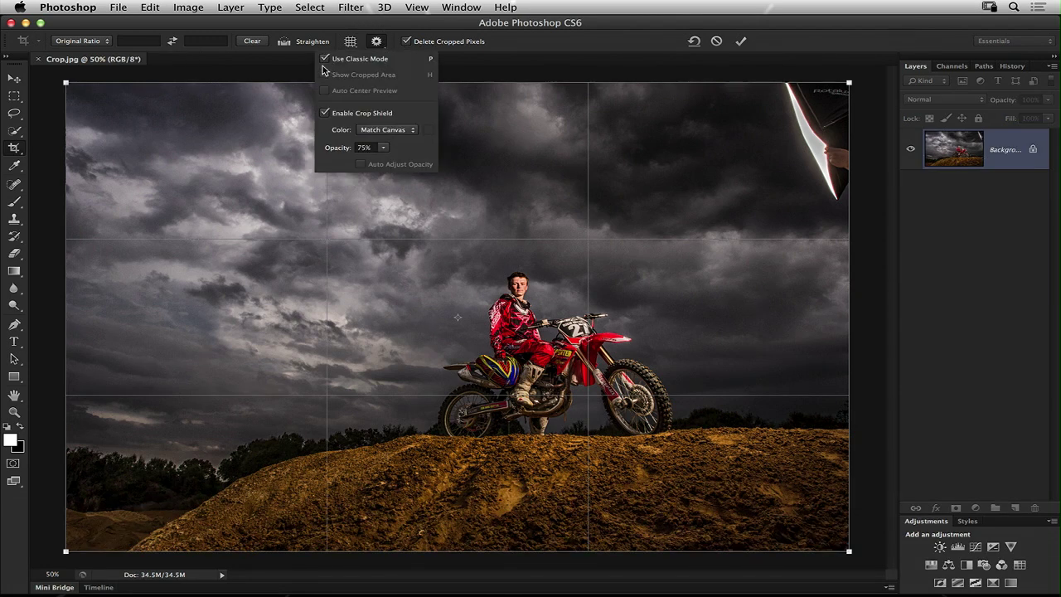
pyautogui.click(577, 48)
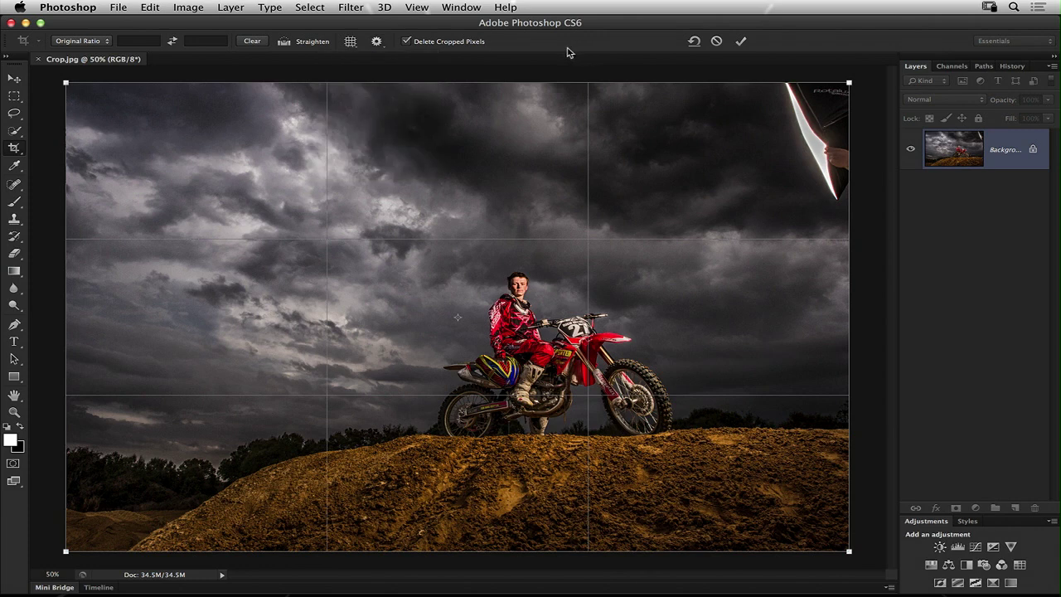
# Choose the W x H x Resolution crop preset, then switch to the Move tool.
pyautogui.click(108, 43)
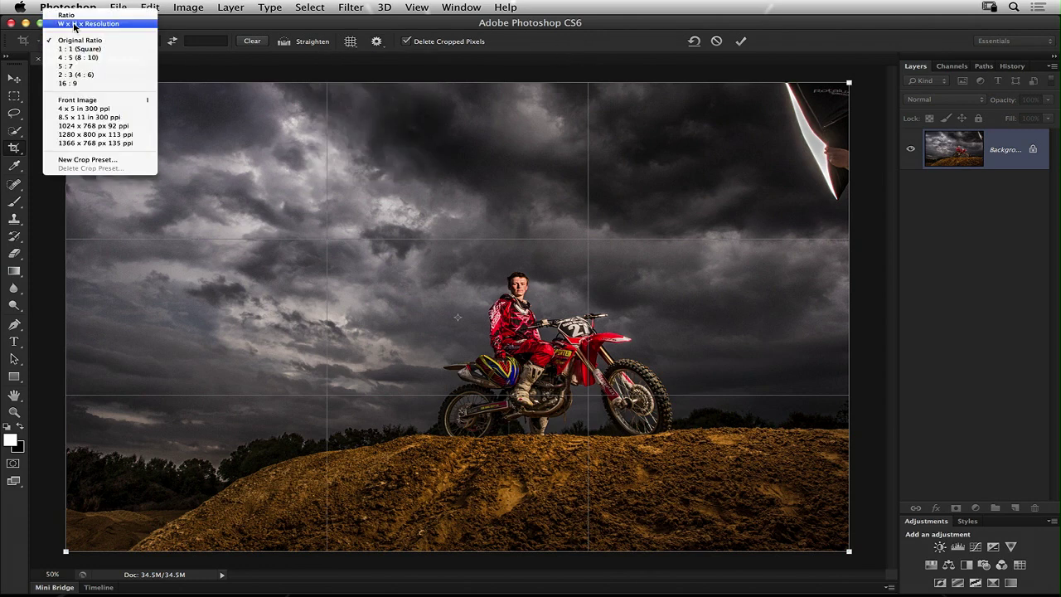
pyautogui.click(106, 25)
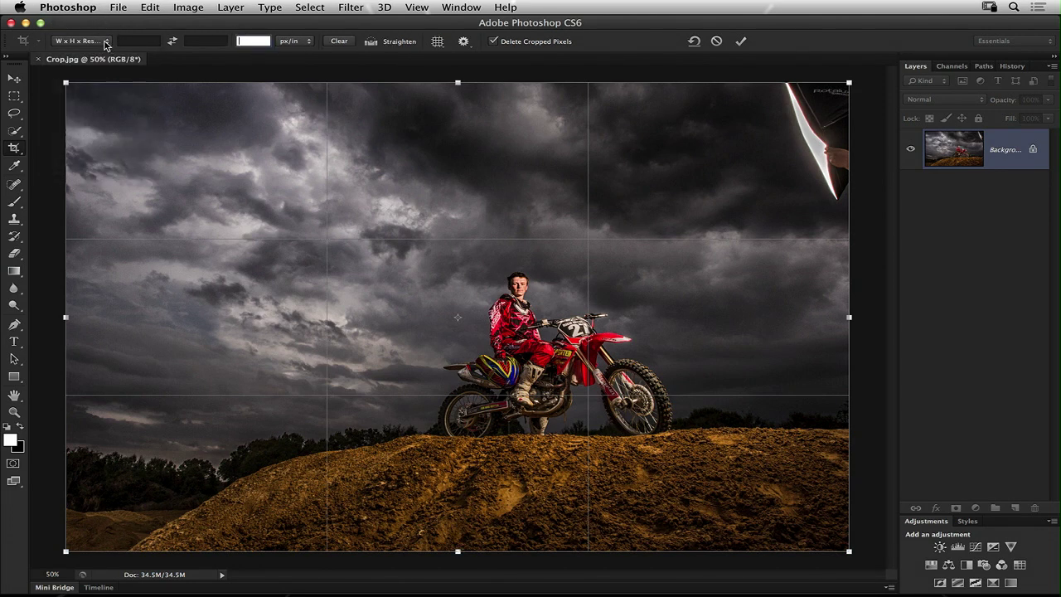
pyautogui.click(107, 43)
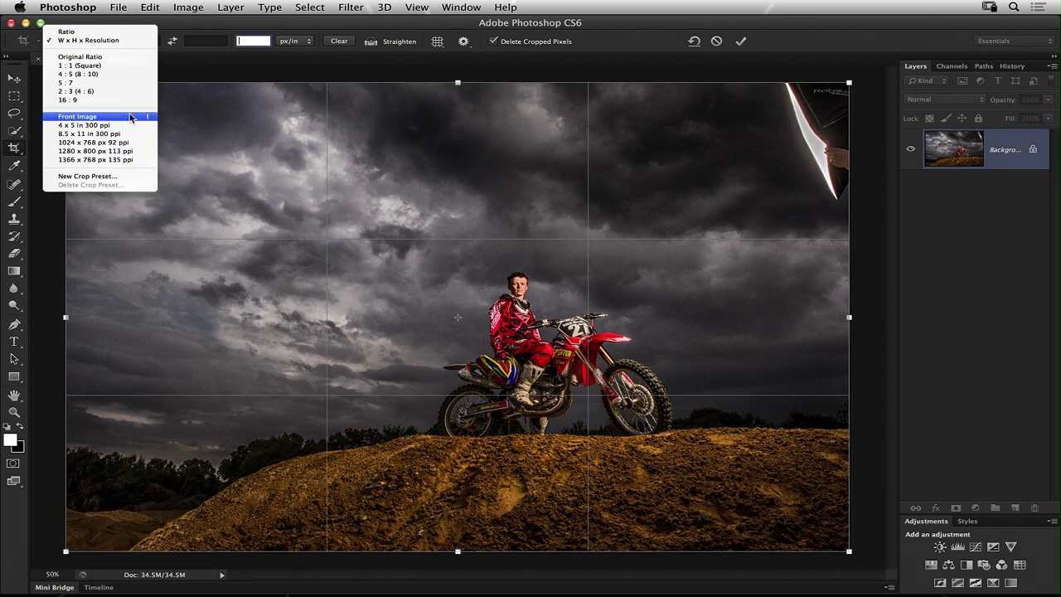
pyautogui.click(232, 63)
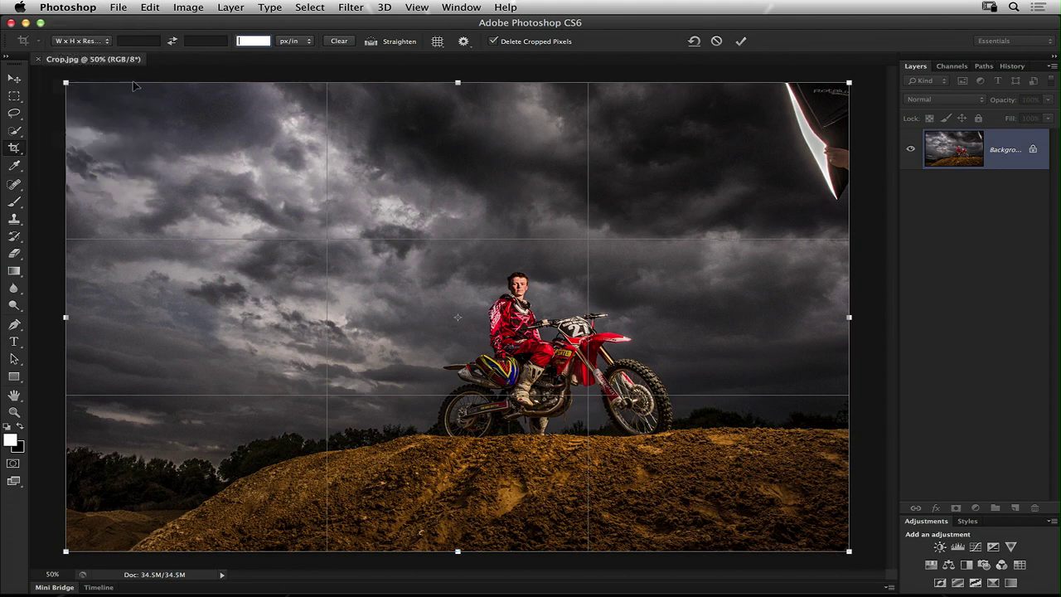
pyautogui.click(13, 79)
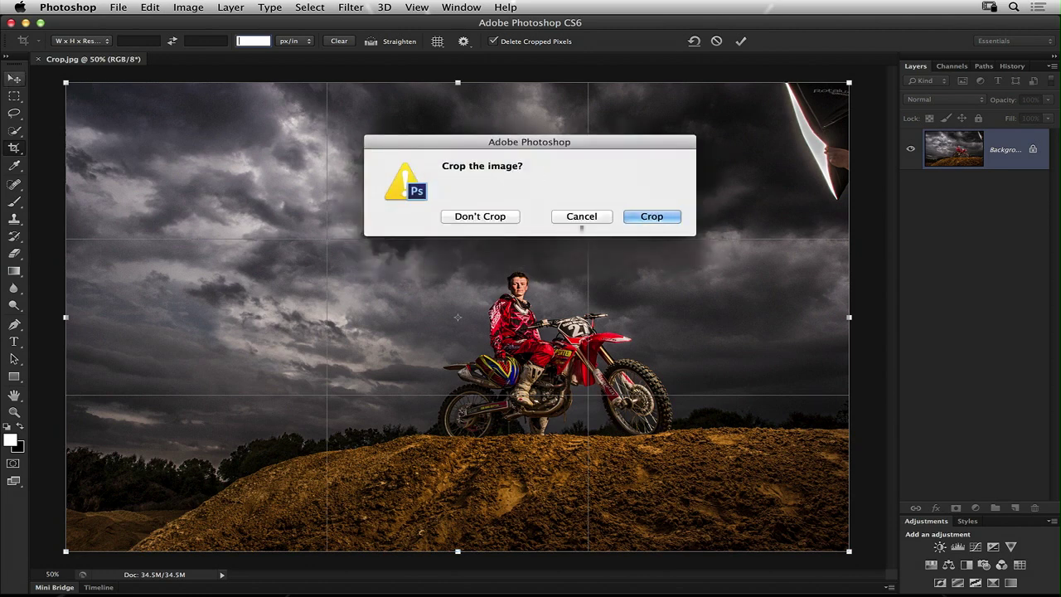
# Decline the crop, then tighten an Original Ratio crop box around the rider.
pyautogui.click(506, 216)
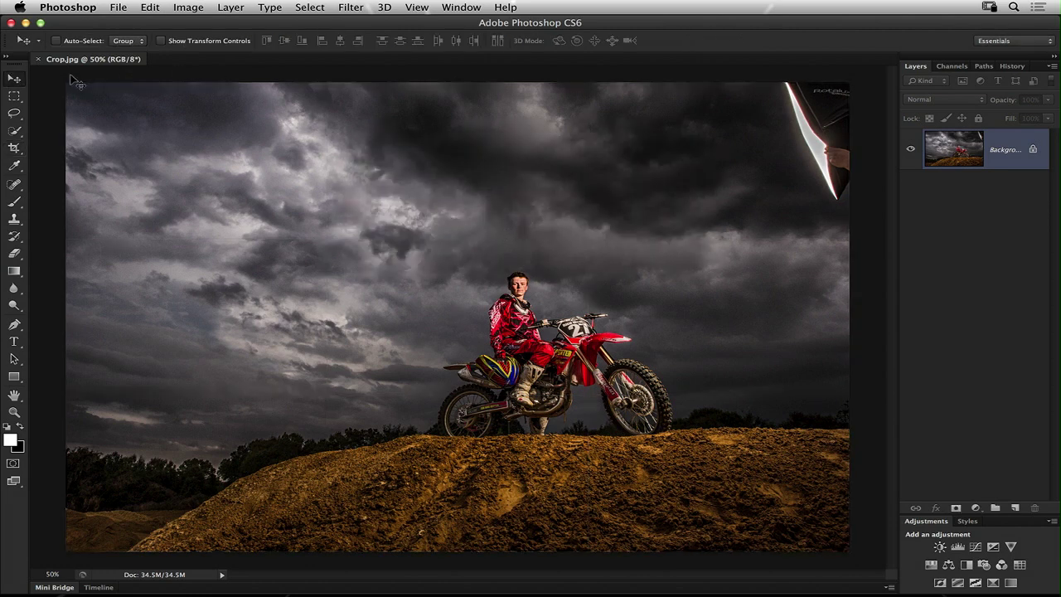
pyautogui.click(16, 147)
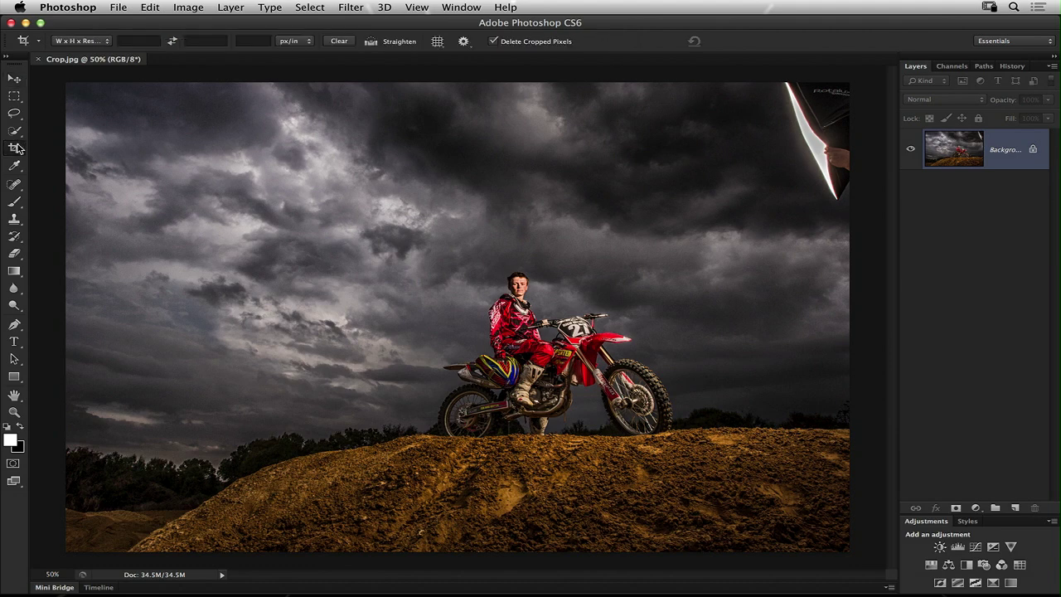
pyautogui.click(98, 43)
pyautogui.click(83, 56)
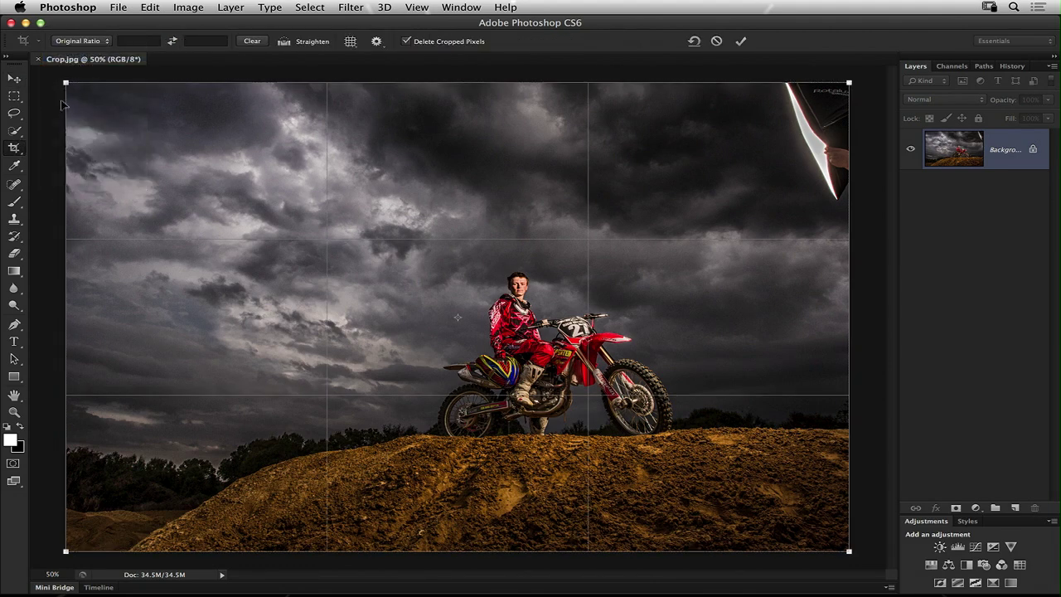
pyautogui.moveTo(66, 80); pyautogui.dragTo(435, 304)
pyautogui.moveTo(627, 370); pyautogui.dragTo(580, 341)
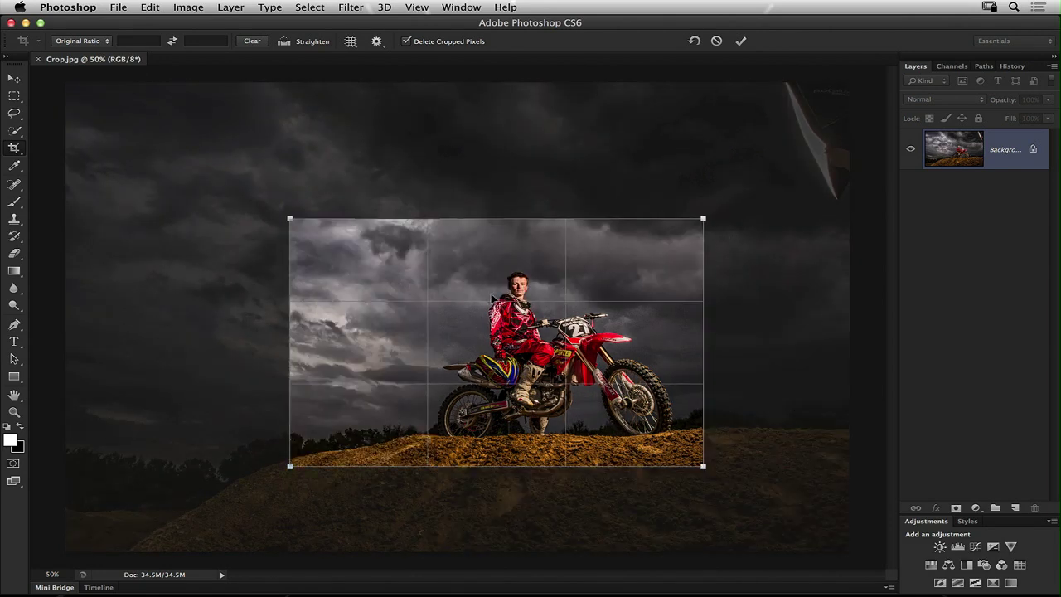
# Switch the crop ratio to 16 : 9 and nudge the box down and right.
pyautogui.click(99, 43)
pyautogui.click(107, 81)
pyautogui.moveTo(543, 275); pyautogui.dragTo(546, 310)
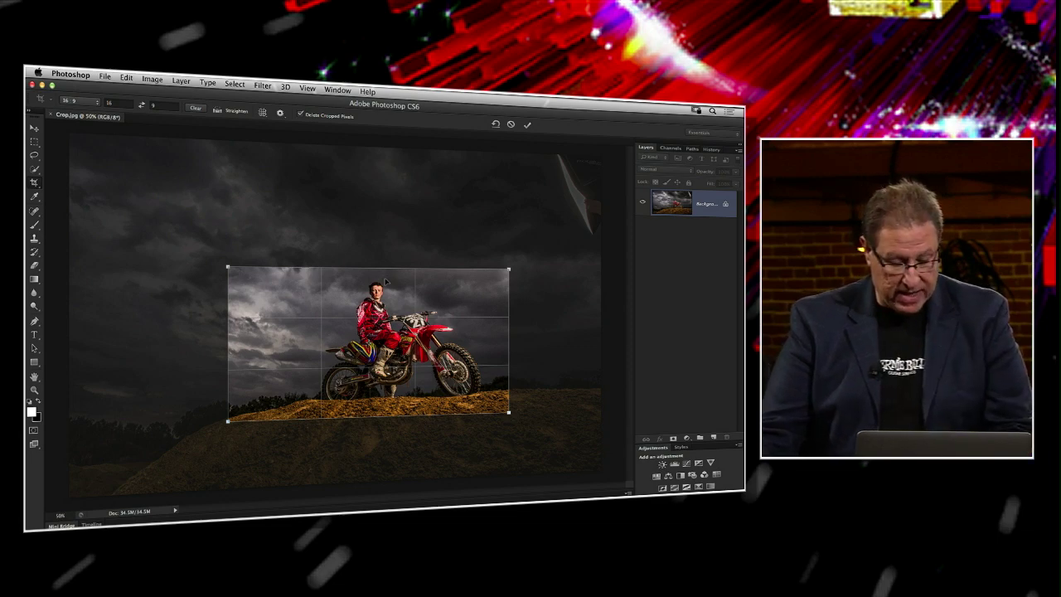
# Rotate the crop box to portrait, enlarge it for more sky, centre the rider and commit.
pyautogui.press('x')
pyautogui.press('x')
pyautogui.press('x')
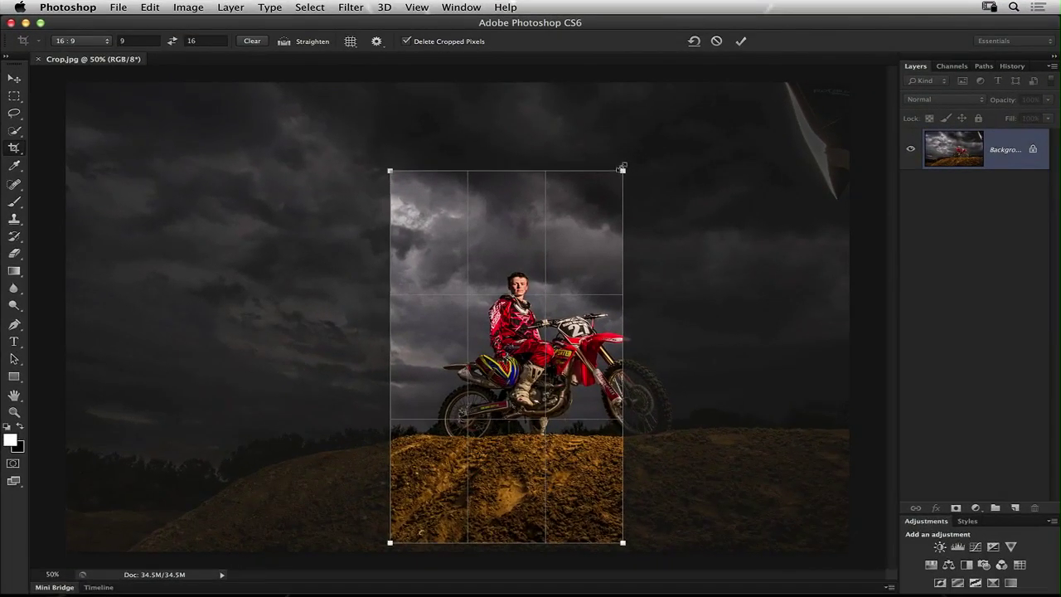
pyautogui.moveTo(622, 168); pyautogui.dragTo(677, 86)
pyautogui.moveTo(584, 210); pyautogui.dragTo(603, 208)
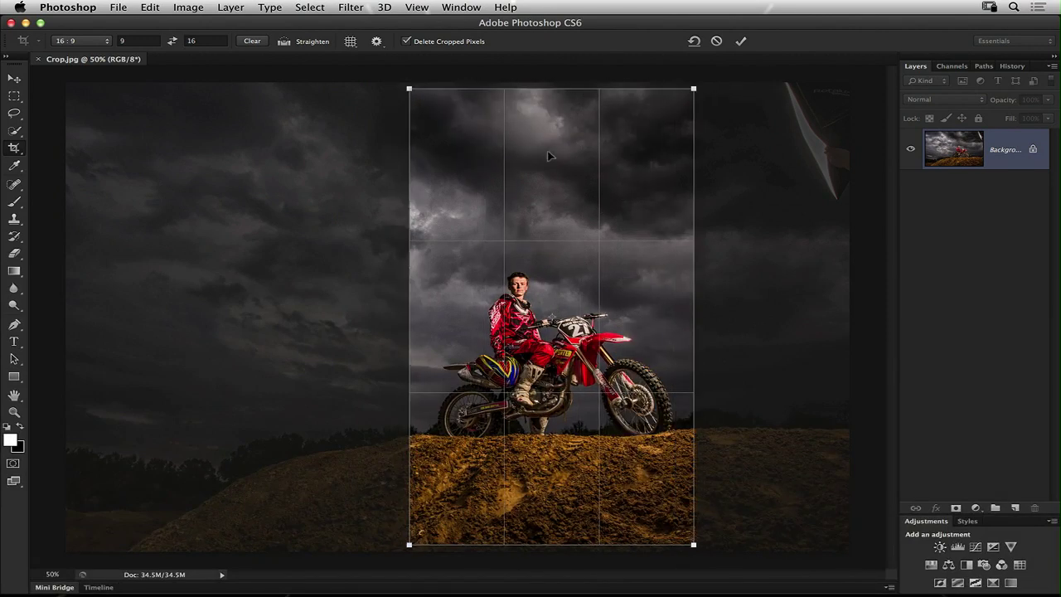
pyautogui.press('Return')
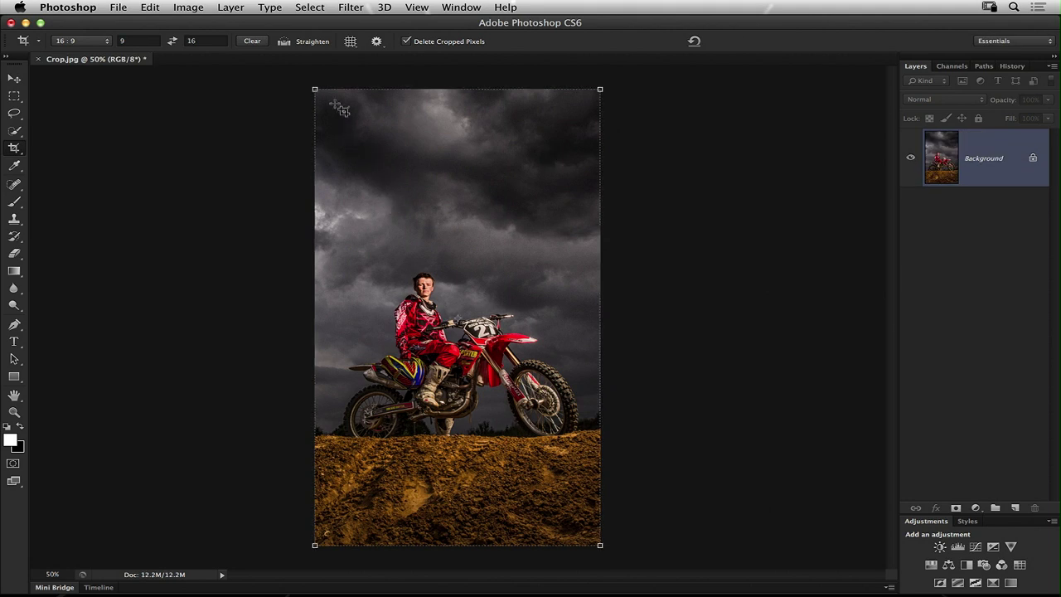
pyautogui.click(352, 42)
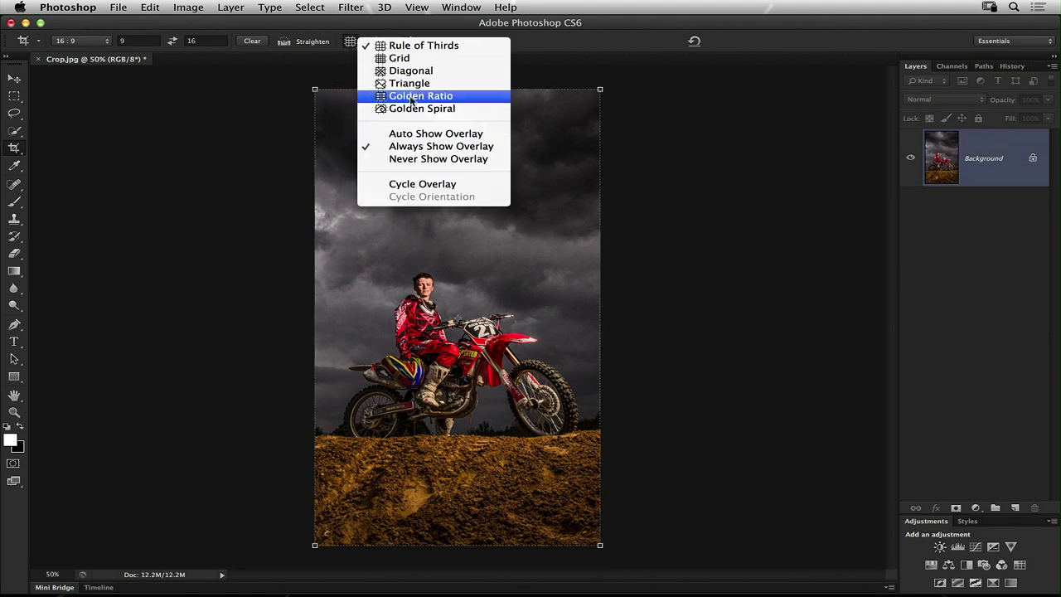
pyautogui.click(547, 40)
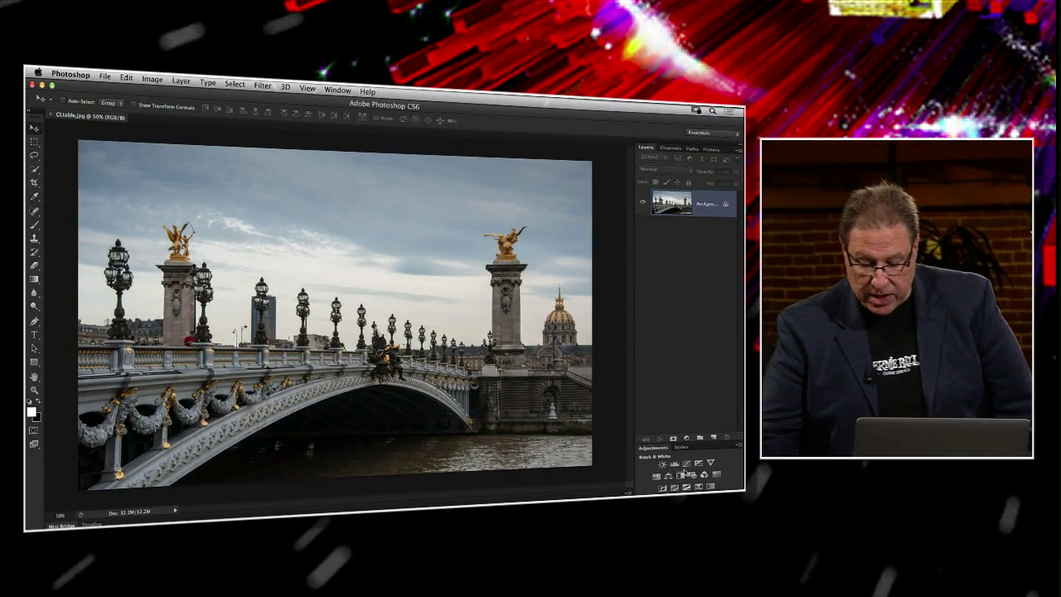
# Add a Color Lookup layer from the Layers panel's new fill or adjustment layer menu.
pyautogui.click(686, 439)
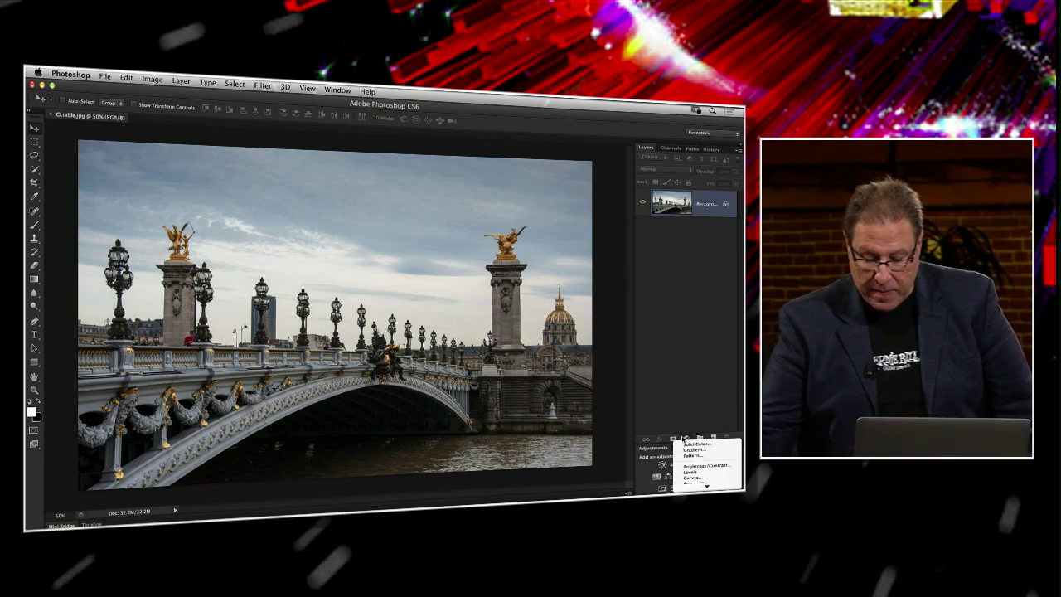
pyautogui.scroll(-2, 706, 485)
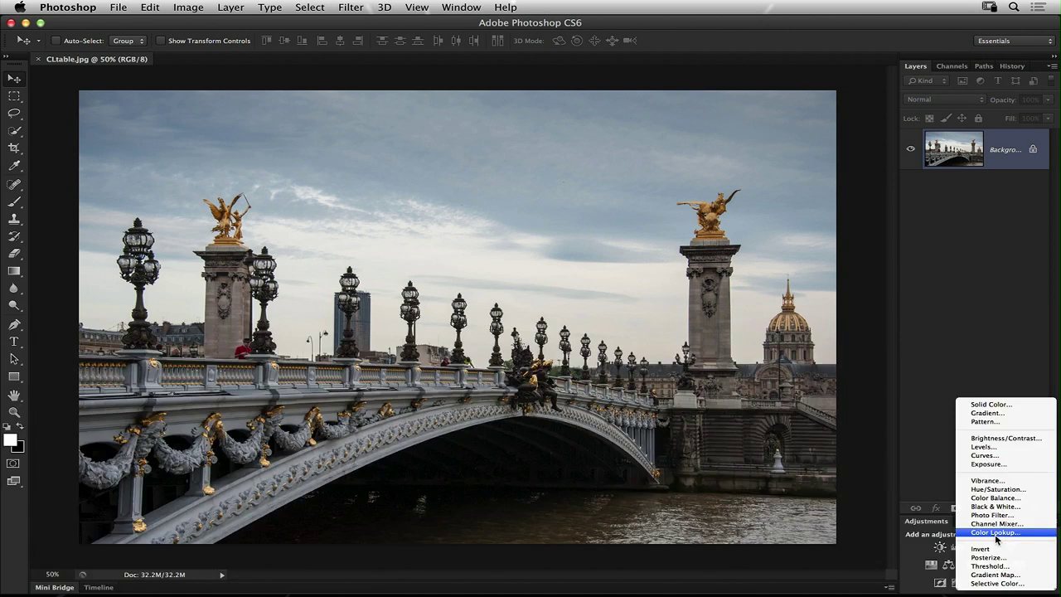
pyautogui.click(994, 533)
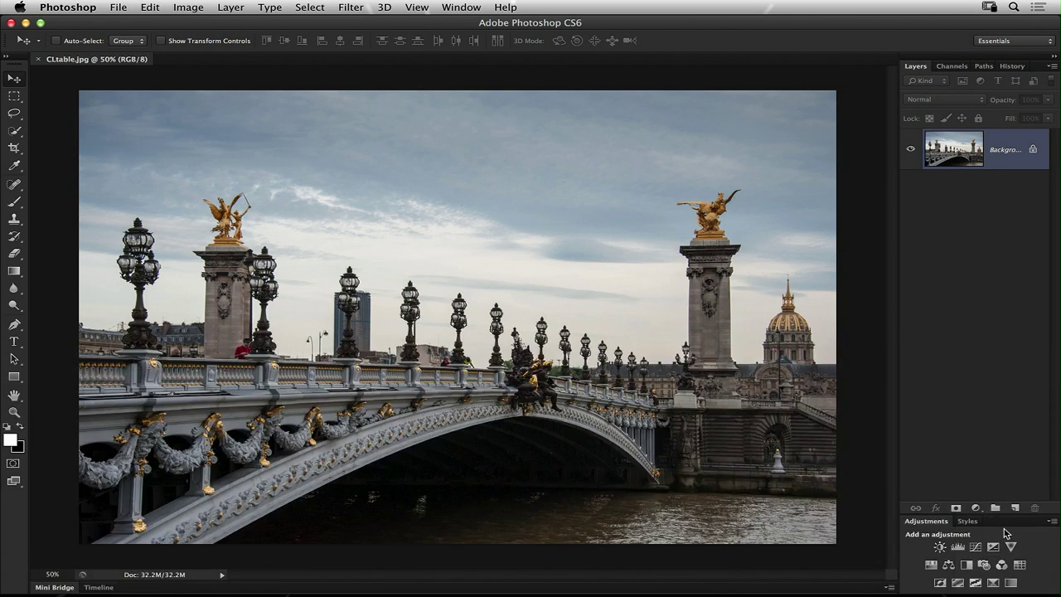
pyautogui.click(971, 509)
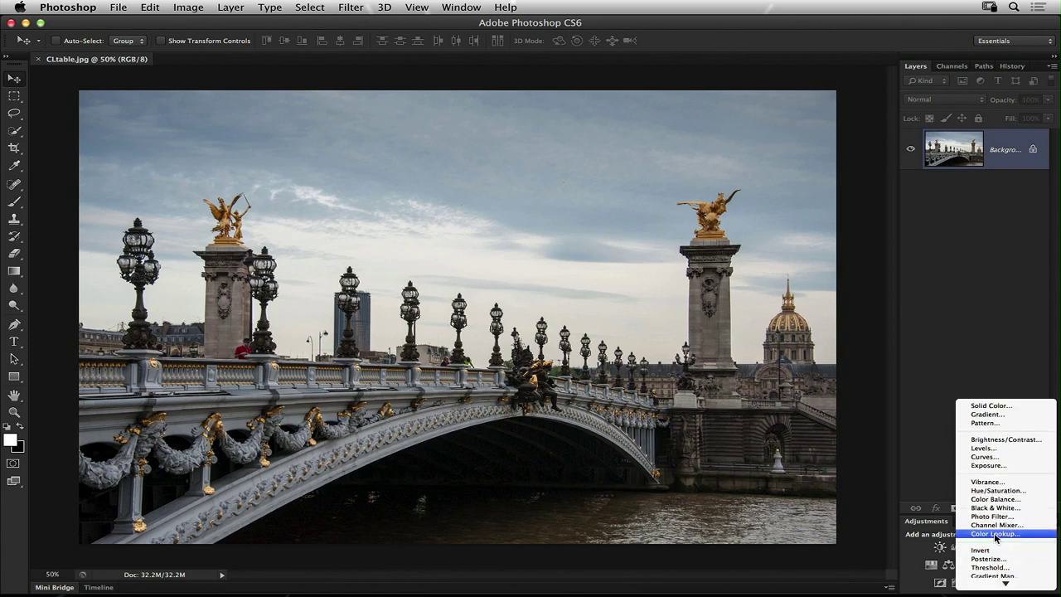
pyautogui.click(995, 534)
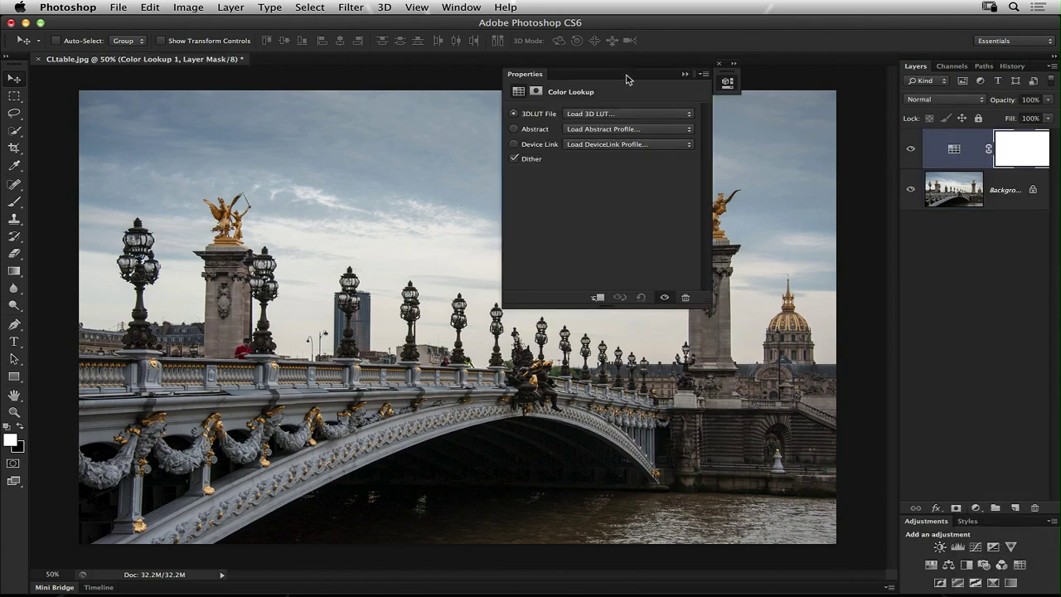
# Apply the Crisp_Warm.look LUT and toggle its visibility to compare with the original.
pyautogui.moveTo(626, 79); pyautogui.dragTo(958, 258)
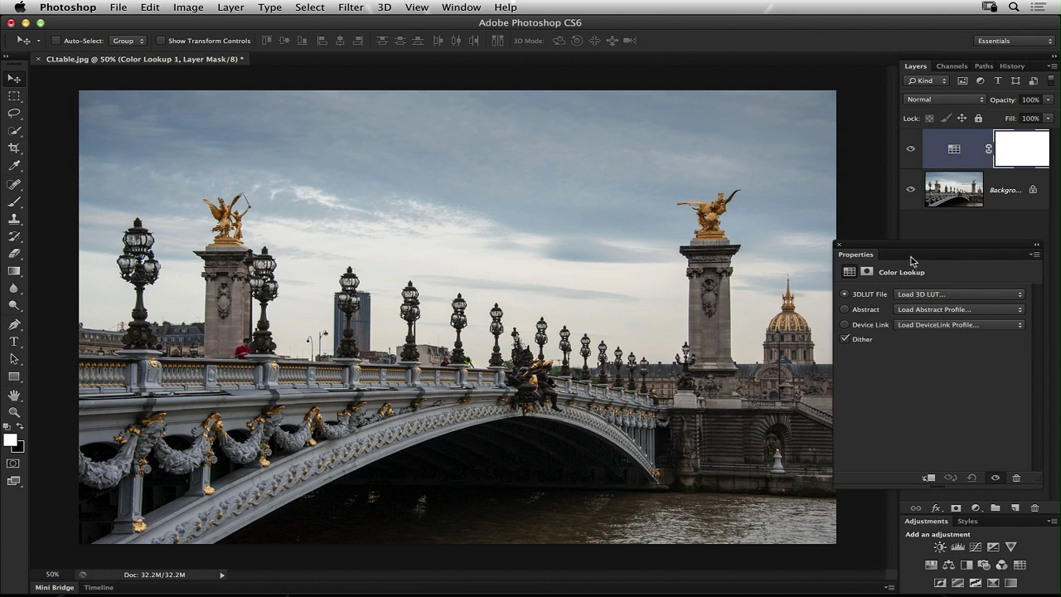
pyautogui.click(1019, 296)
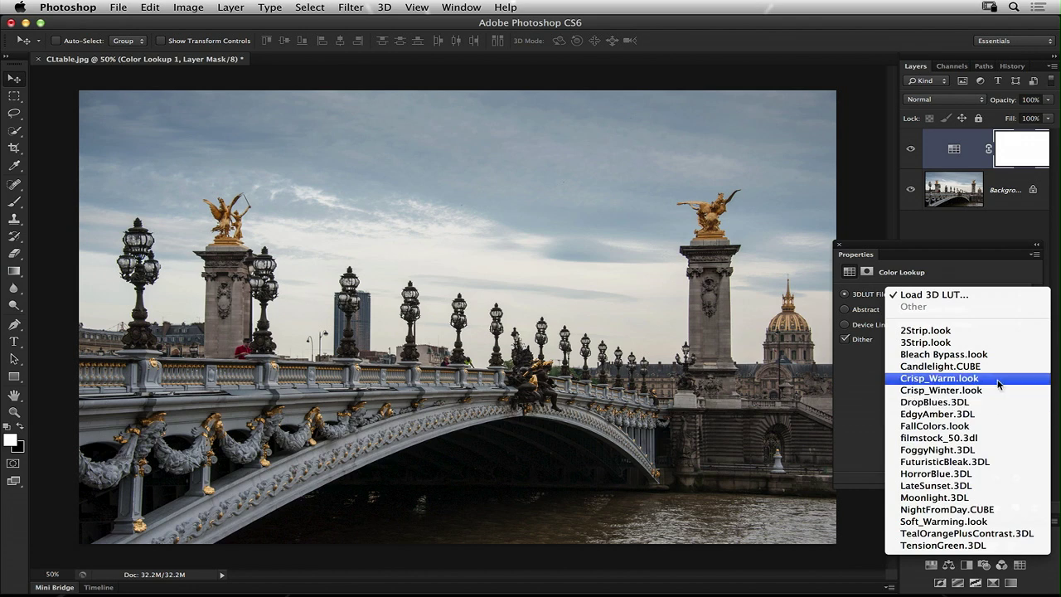
pyautogui.click(997, 378)
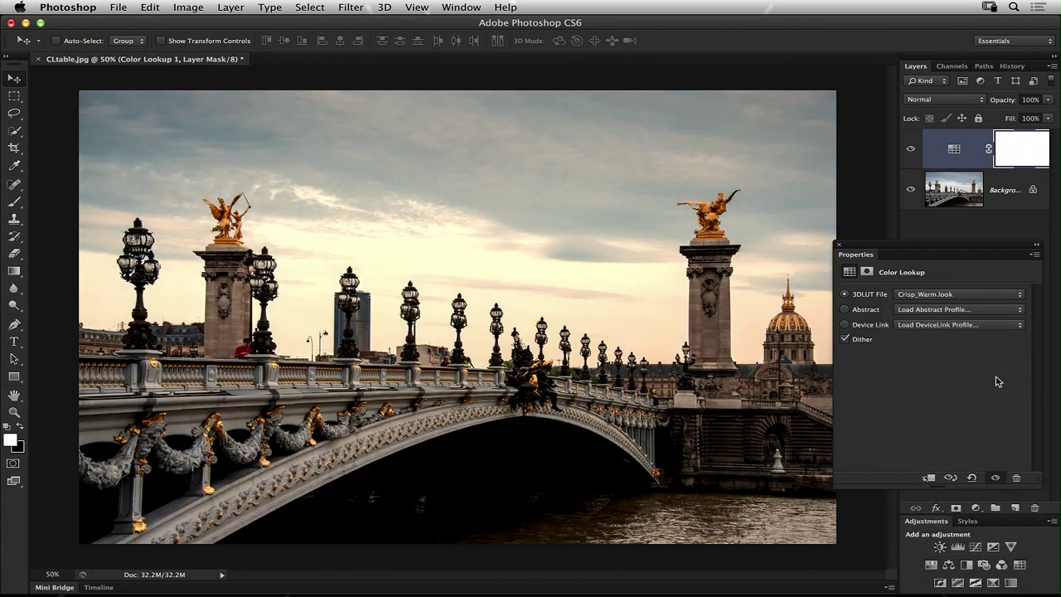
pyautogui.click(910, 151)
pyautogui.click(911, 151)
pyautogui.click(910, 151)
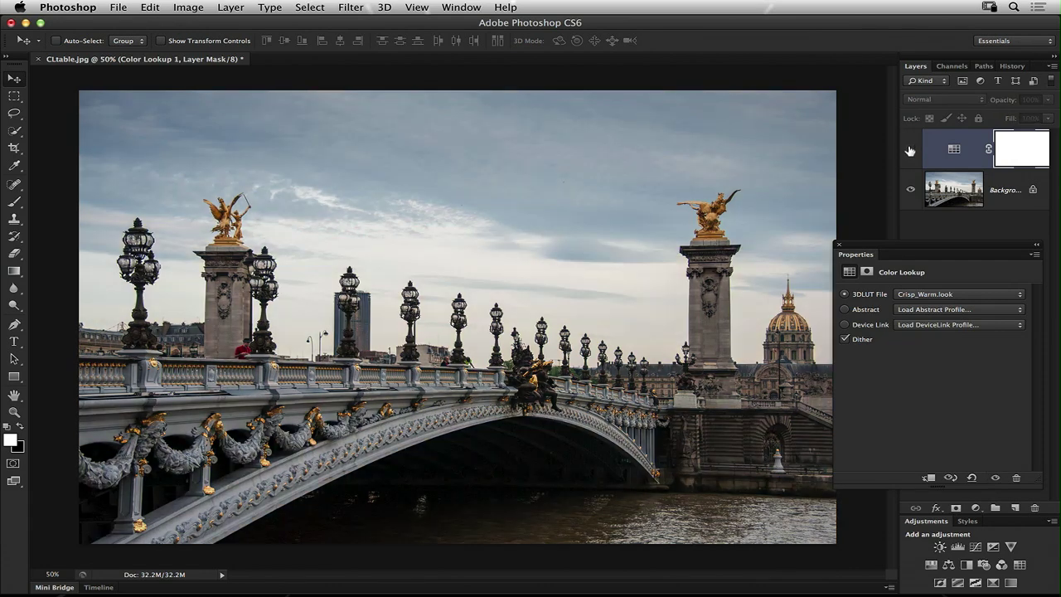
pyautogui.click(910, 151)
pyautogui.click(910, 151)
pyautogui.click(910, 151)
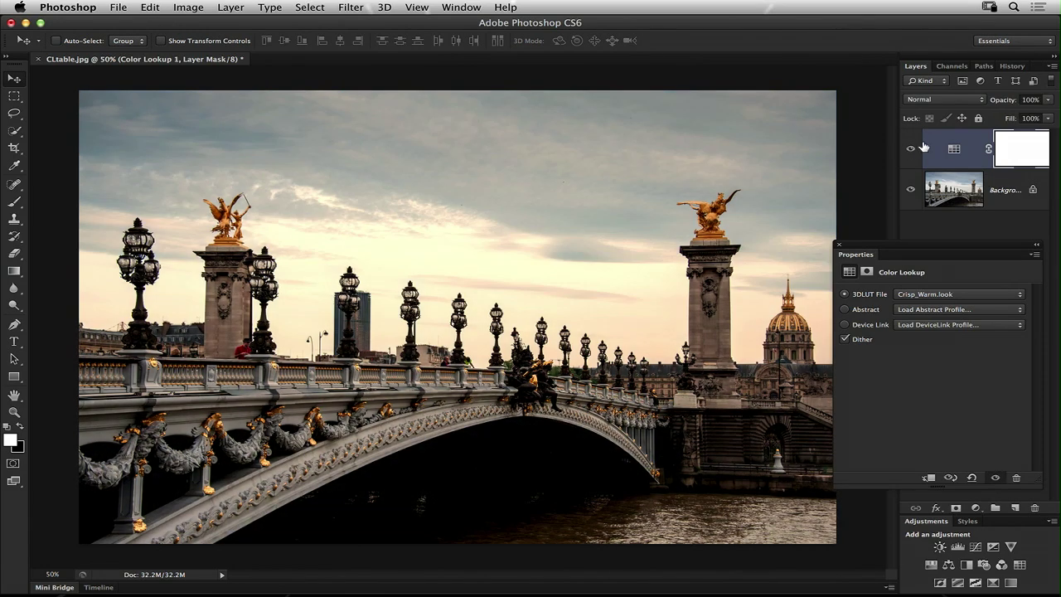
# Keep Normal blend mode and lower the lookup layer's opacity to 72%.
pyautogui.click(967, 101)
pyautogui.click(967, 101)
pyautogui.click(1047, 100)
pyautogui.moveTo(1037, 117); pyautogui.dragTo(1031, 118)
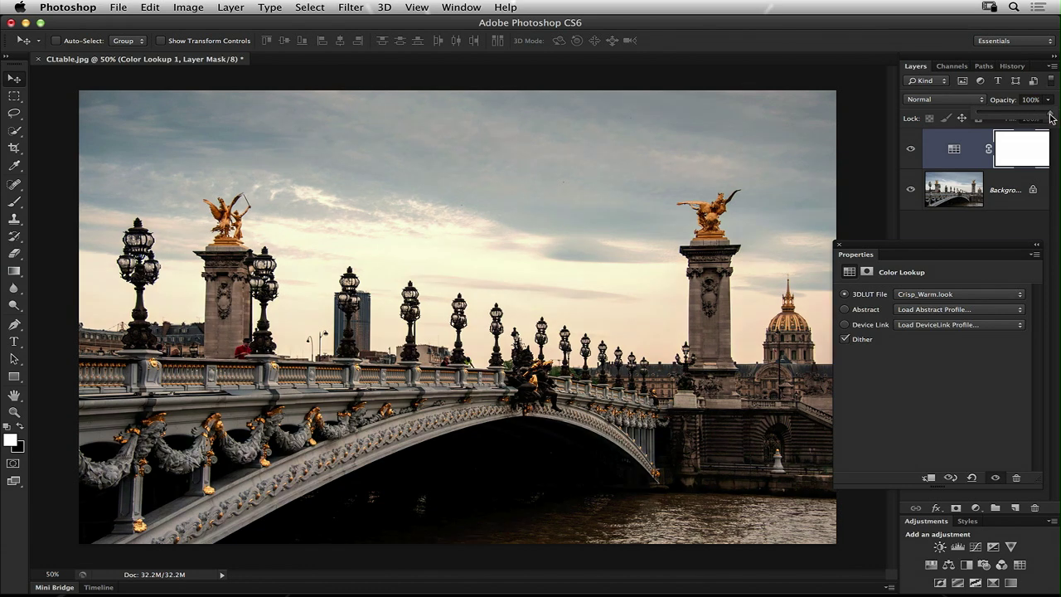
# Try FallColors.look and filmstock_50.3dl, then settle on the LateSunset.3DL LUT at 57% opacity.
pyautogui.click(1001, 294)
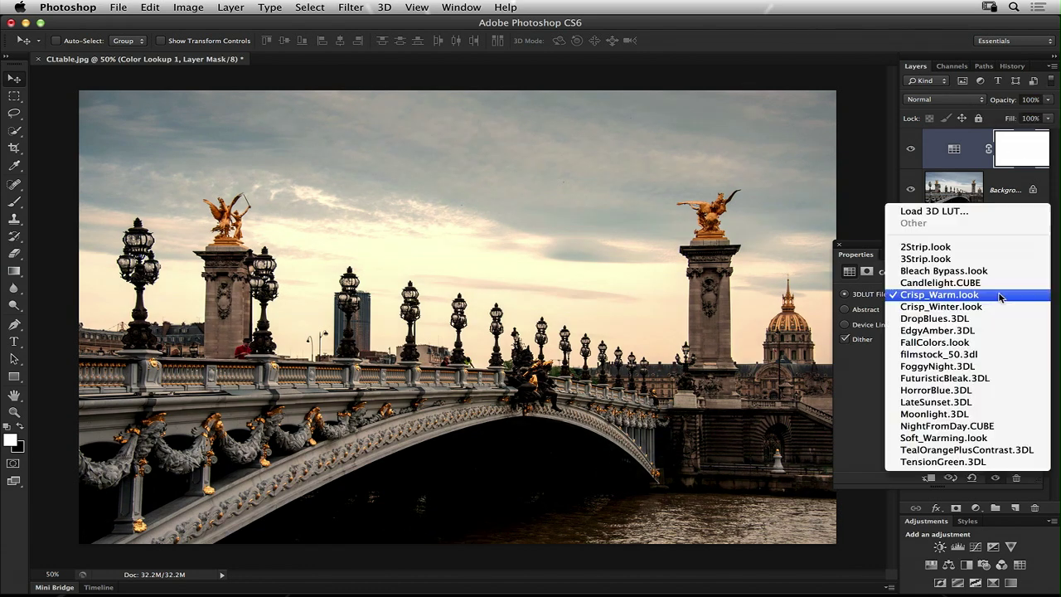
pyautogui.click(991, 342)
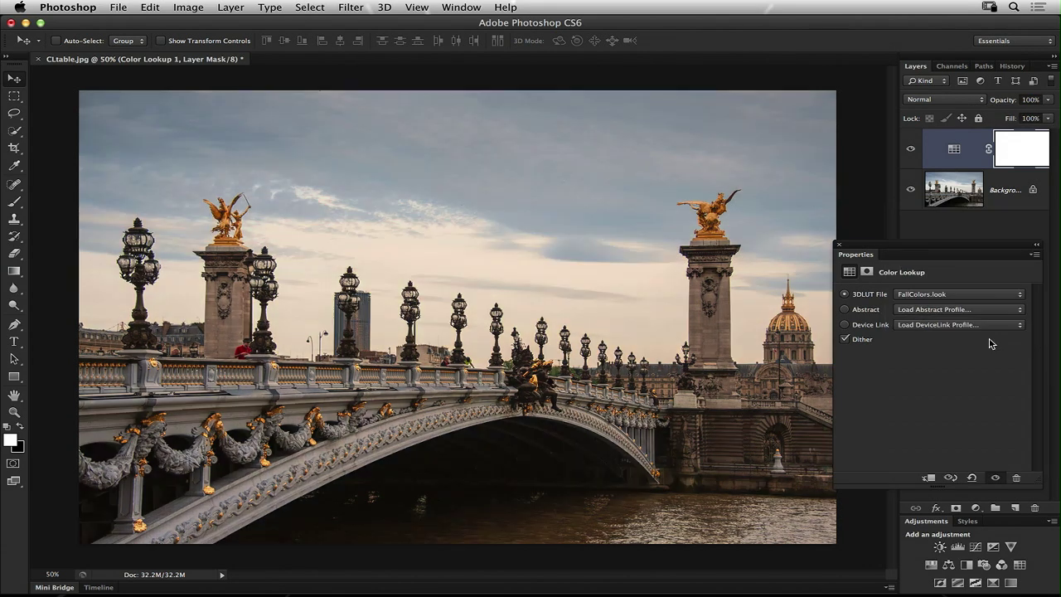
pyautogui.click(1015, 296)
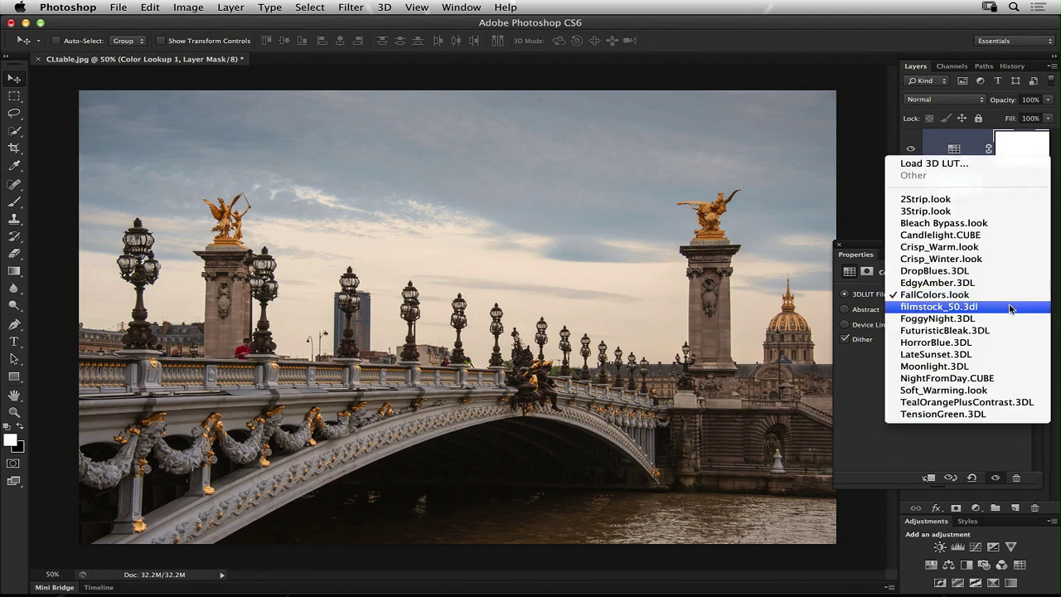
pyautogui.click(1008, 308)
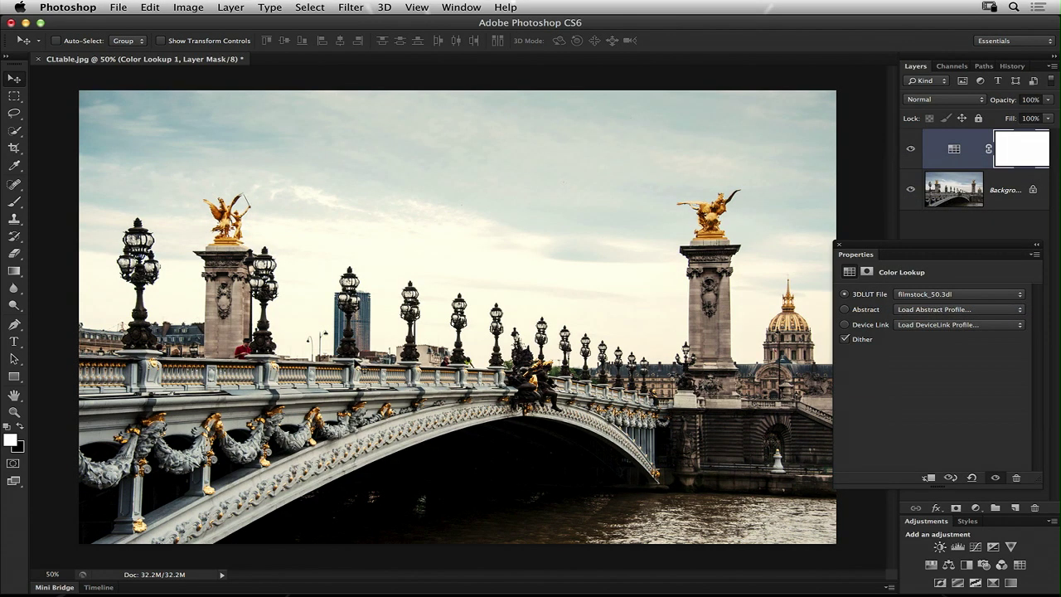
pyautogui.click(1004, 299)
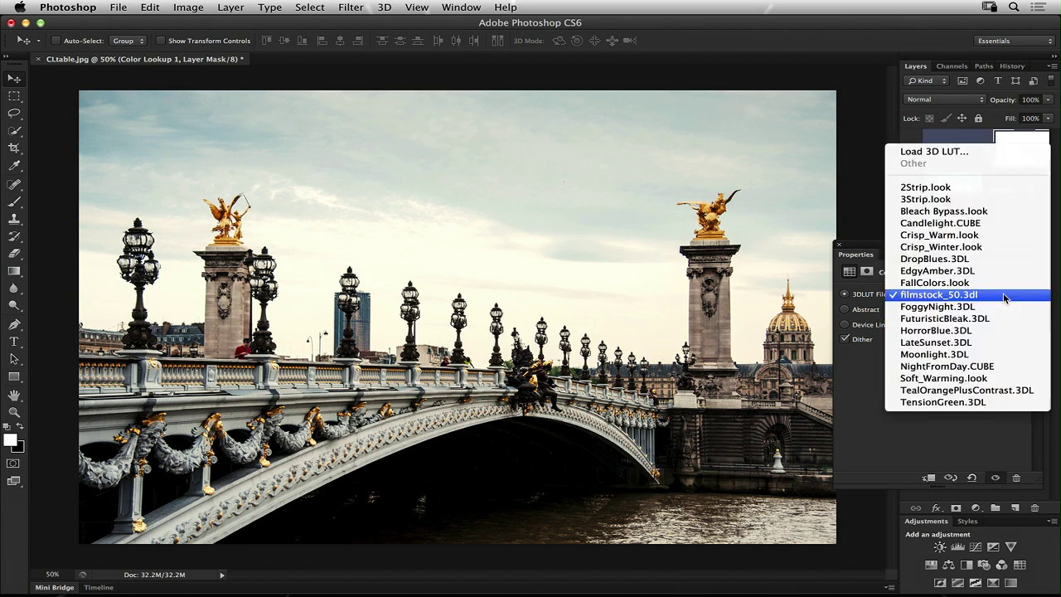
pyautogui.click(1002, 343)
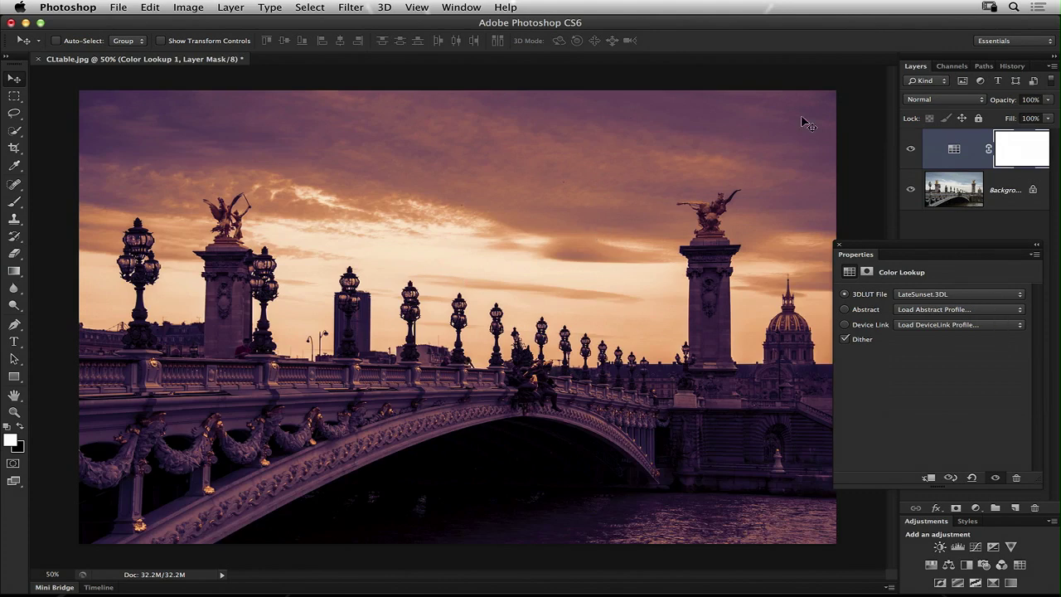
pyautogui.click(1049, 100)
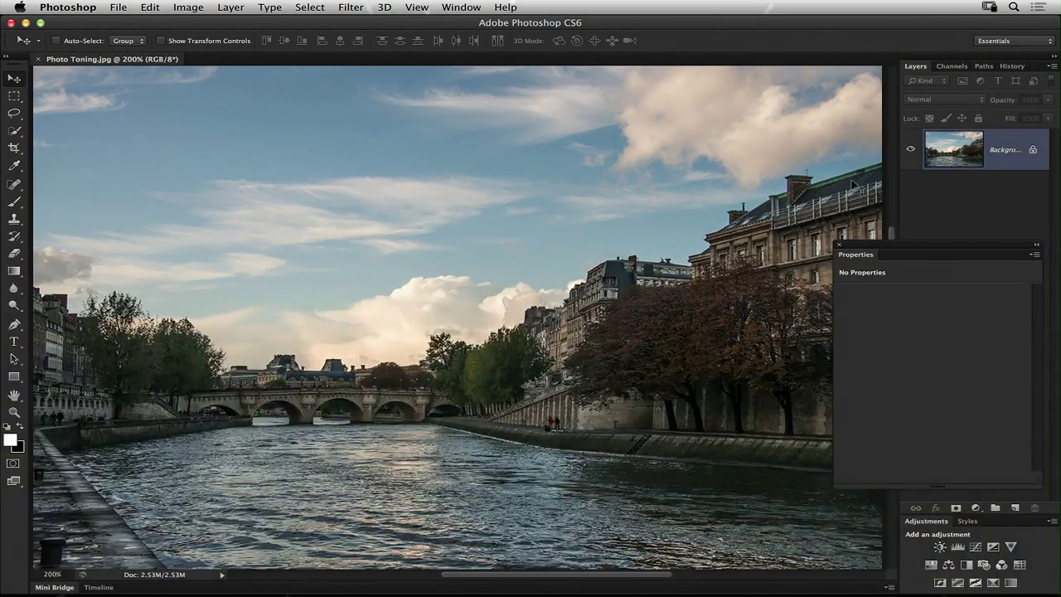
# Close the floating Properties panel and add a Gradient Map layer above the Seine photo.
pyautogui.click(838, 246)
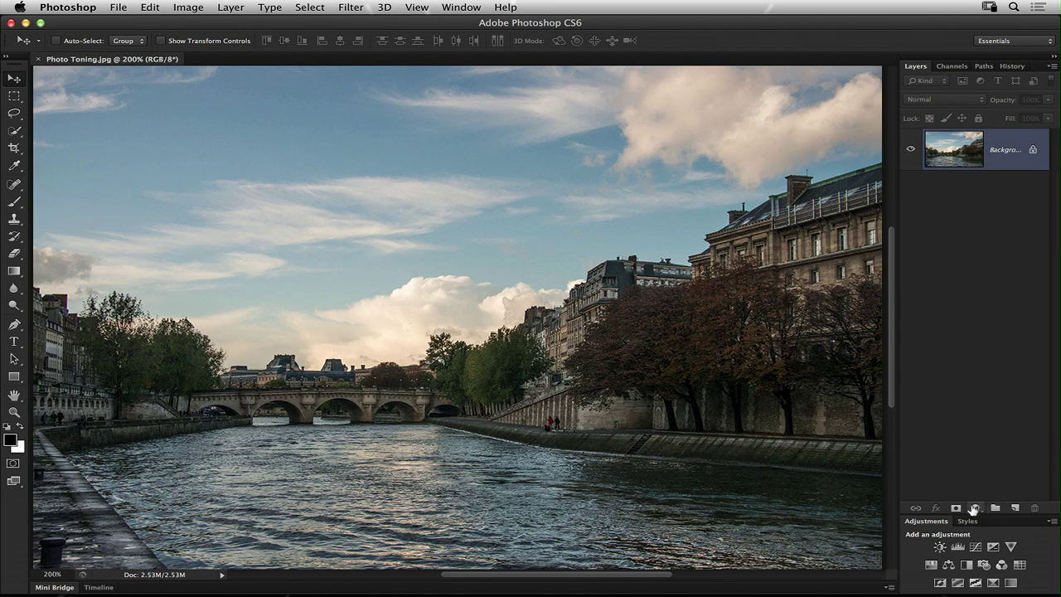
pyautogui.click(974, 508)
pyautogui.moveTo(1006, 583)
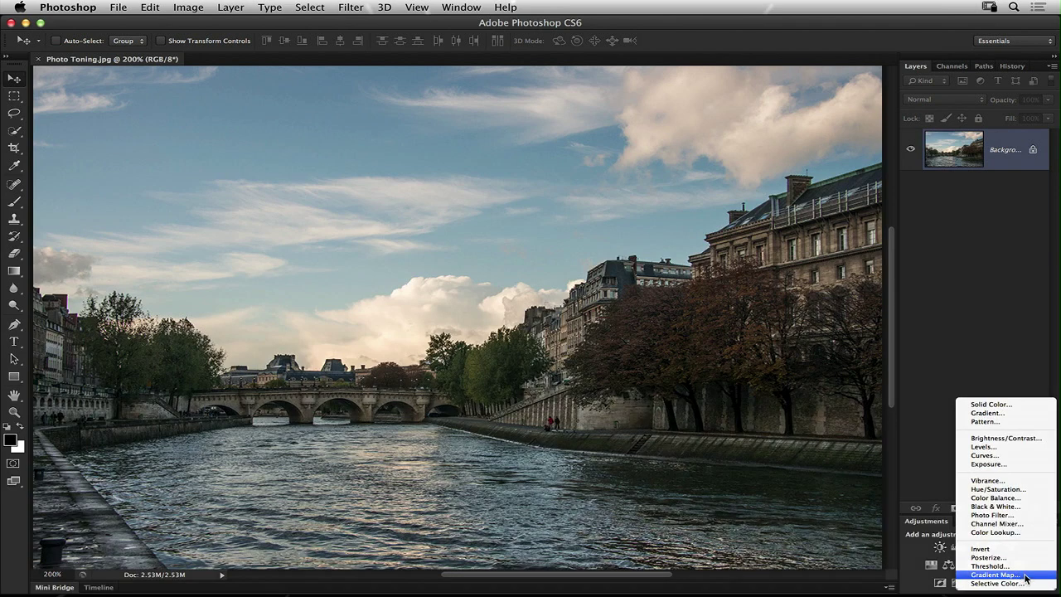
pyautogui.click(995, 575)
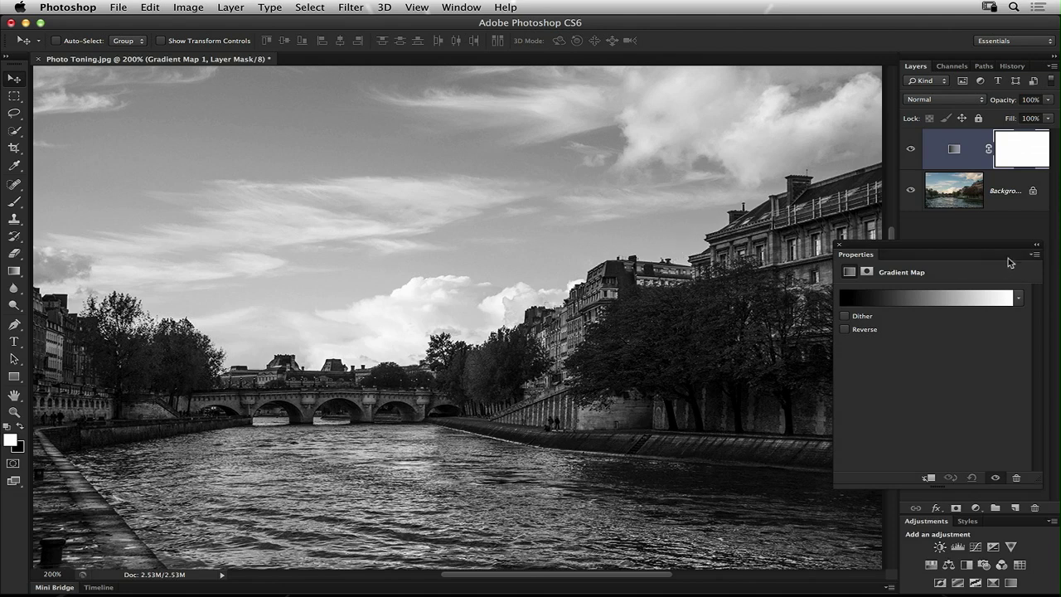
# In the Gradient Editor, replace the gradients with the Photographic Toning library.
pyautogui.click(1017, 298)
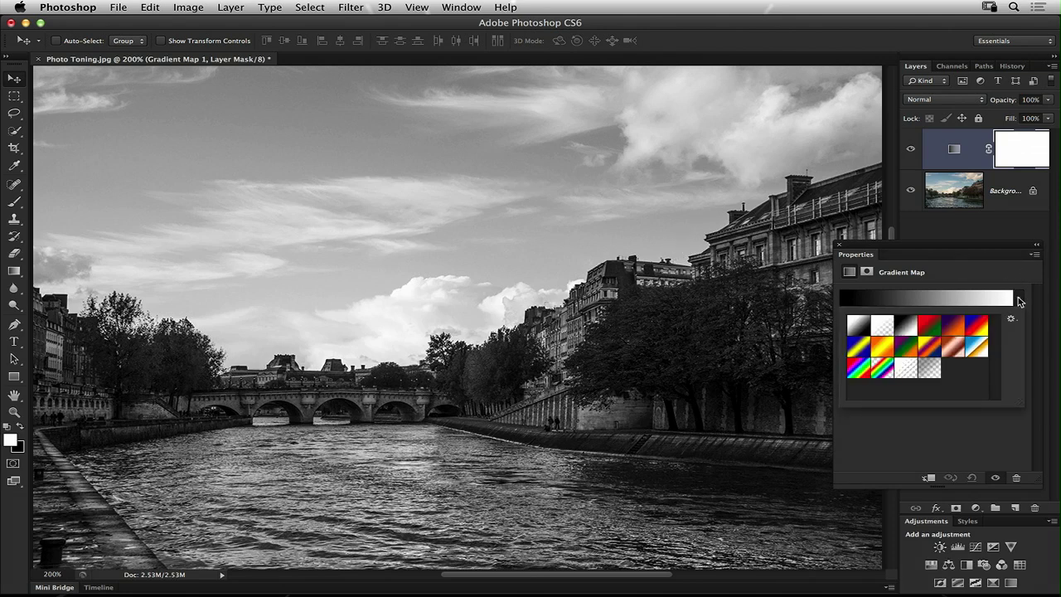
pyautogui.click(1000, 296)
pyautogui.click(1001, 297)
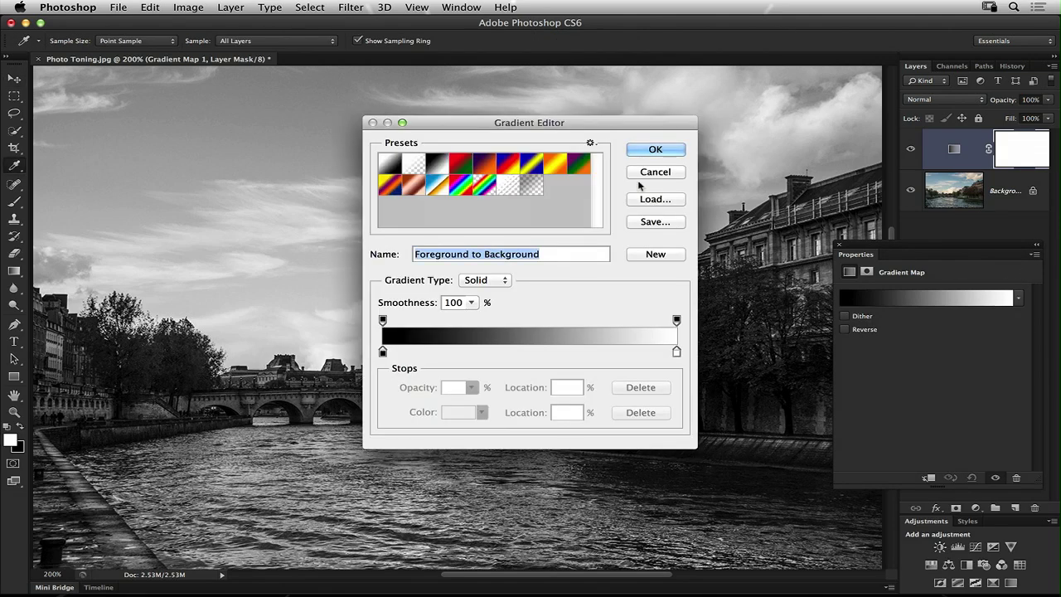
pyautogui.click(590, 142)
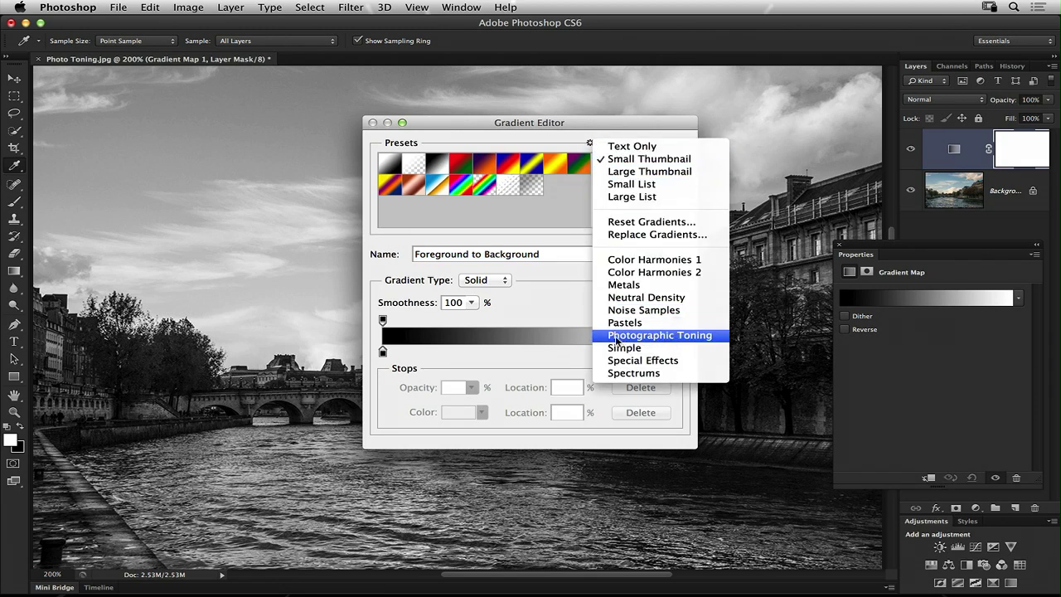
pyautogui.click(694, 336)
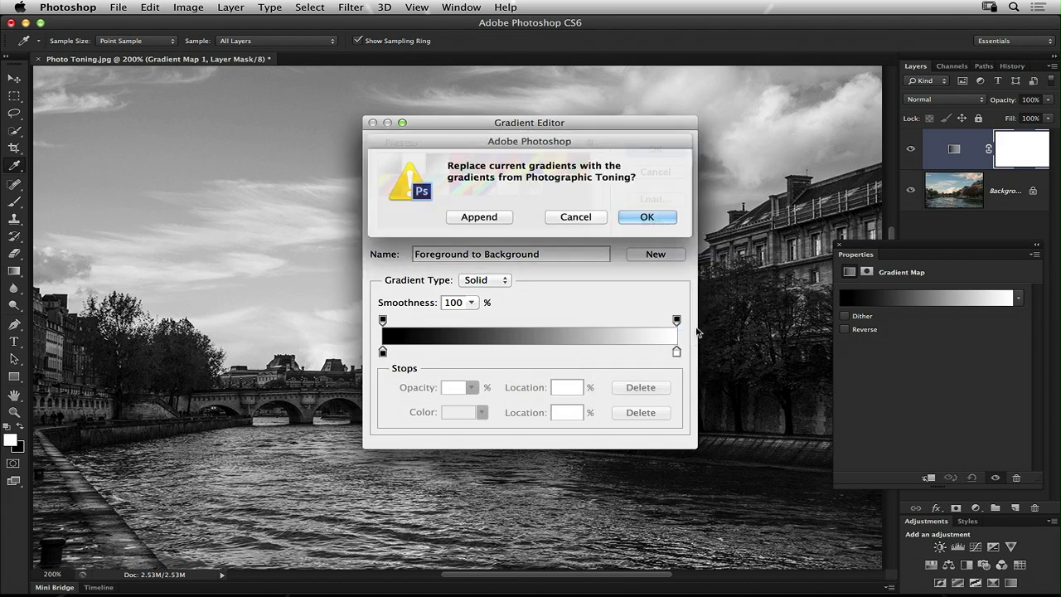
pyautogui.click(646, 217)
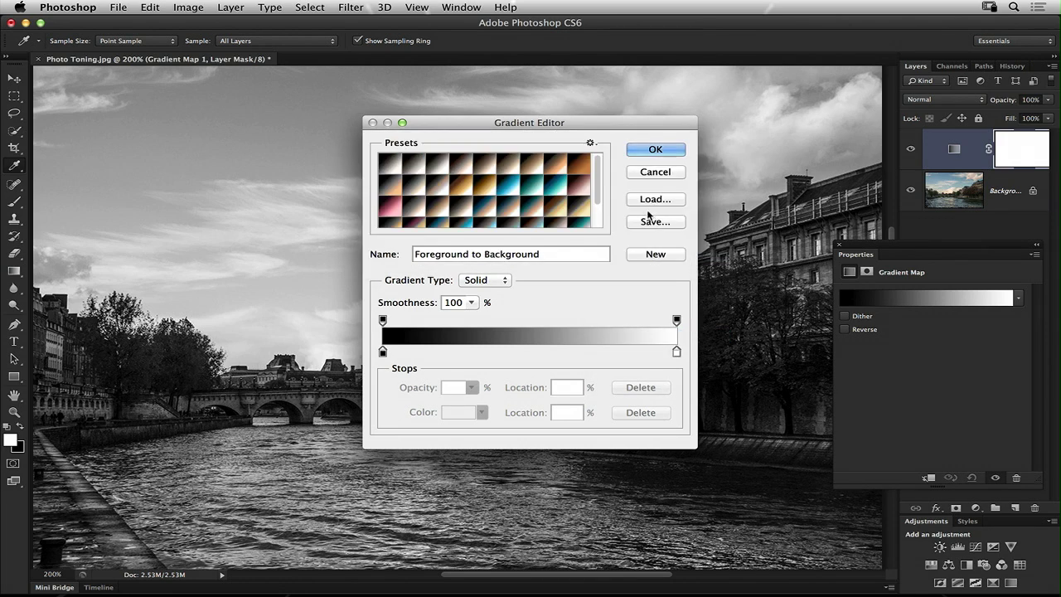
# Preview Gold 2, Blue 1, Sepia-Blue 1, Sepia-Cyan and Sepia-Selenium 1–3 toning presets.
pyautogui.click(506, 185)
pyautogui.click(531, 186)
pyautogui.moveTo(596, 123); pyautogui.dragTo(909, 142)
pyautogui.click(839, 223)
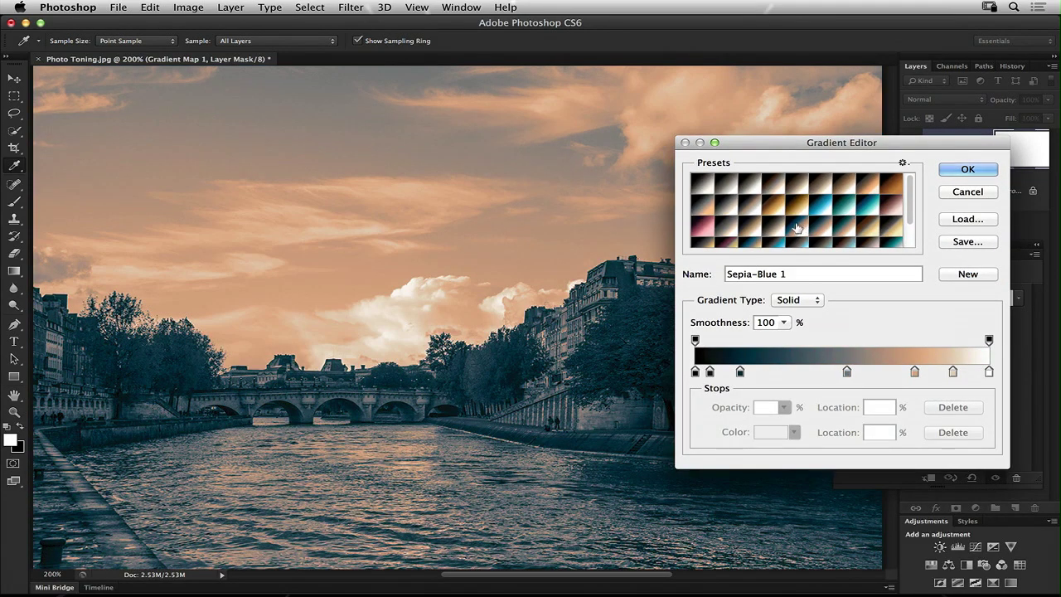
pyautogui.click(783, 228)
pyautogui.click(768, 227)
pyautogui.click(746, 228)
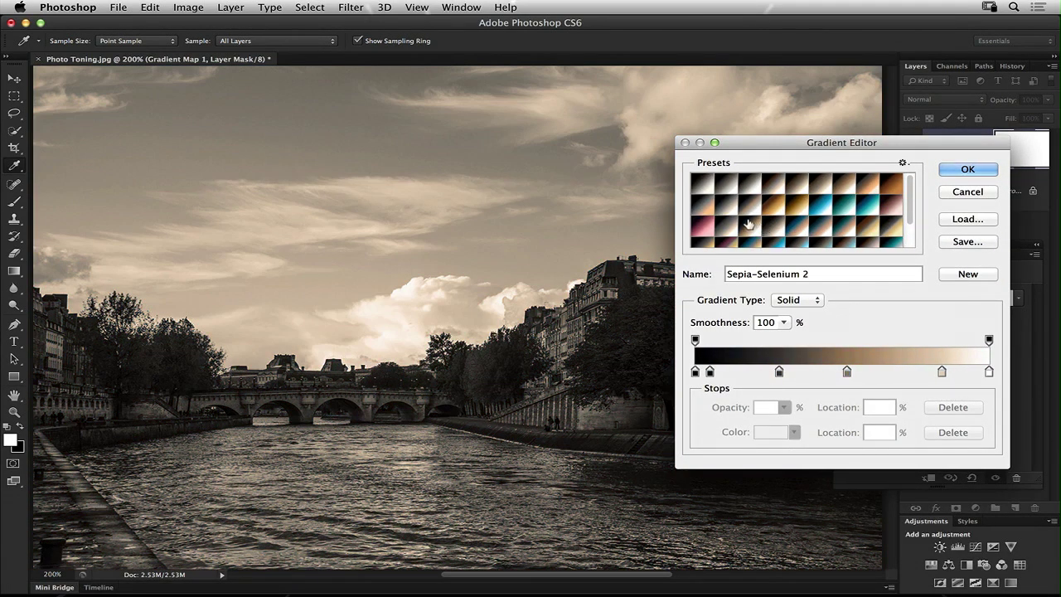
pyautogui.click(726, 228)
pyautogui.click(703, 226)
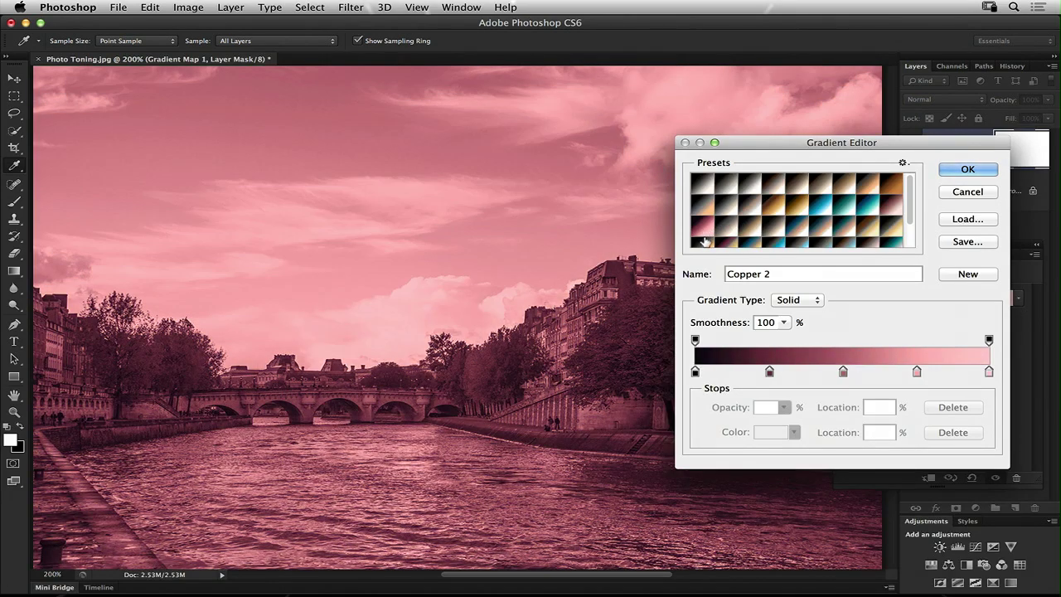
# Preview Gold-Selenium 2 through Copper-Sepia presets, then cancel to keep black-and-white.
pyautogui.click(728, 241)
pyautogui.click(742, 240)
pyautogui.click(762, 240)
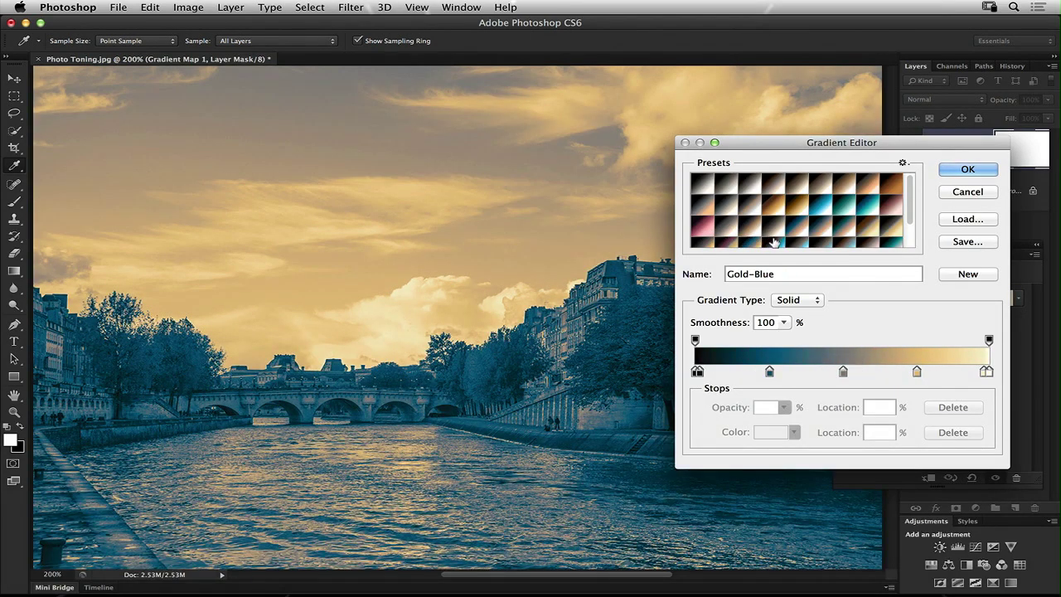
pyautogui.click(793, 241)
pyautogui.click(818, 242)
pyautogui.click(842, 241)
pyautogui.click(863, 241)
pyautogui.click(825, 221)
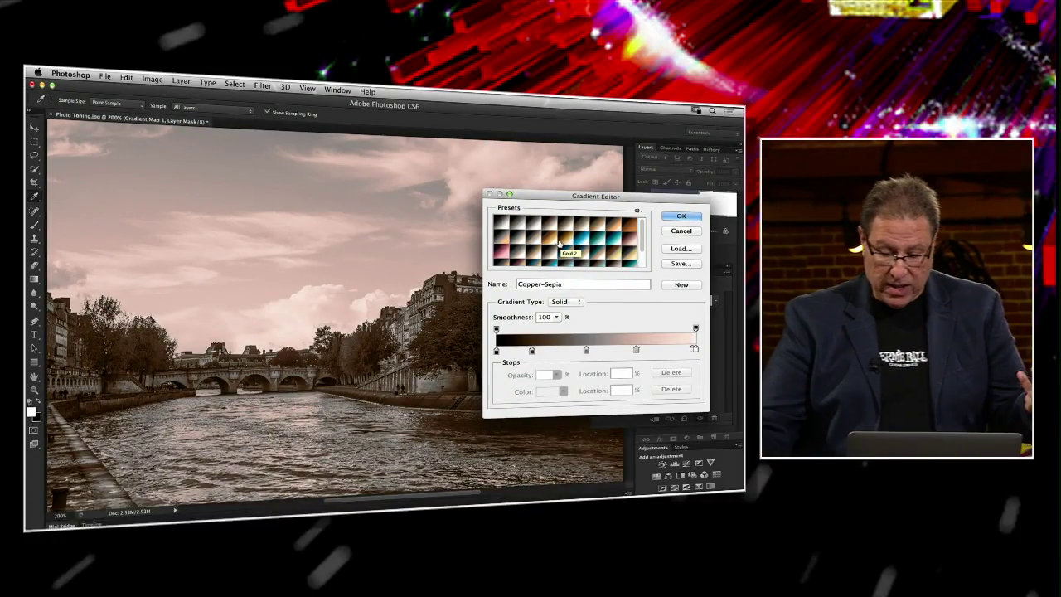
pyautogui.click(673, 231)
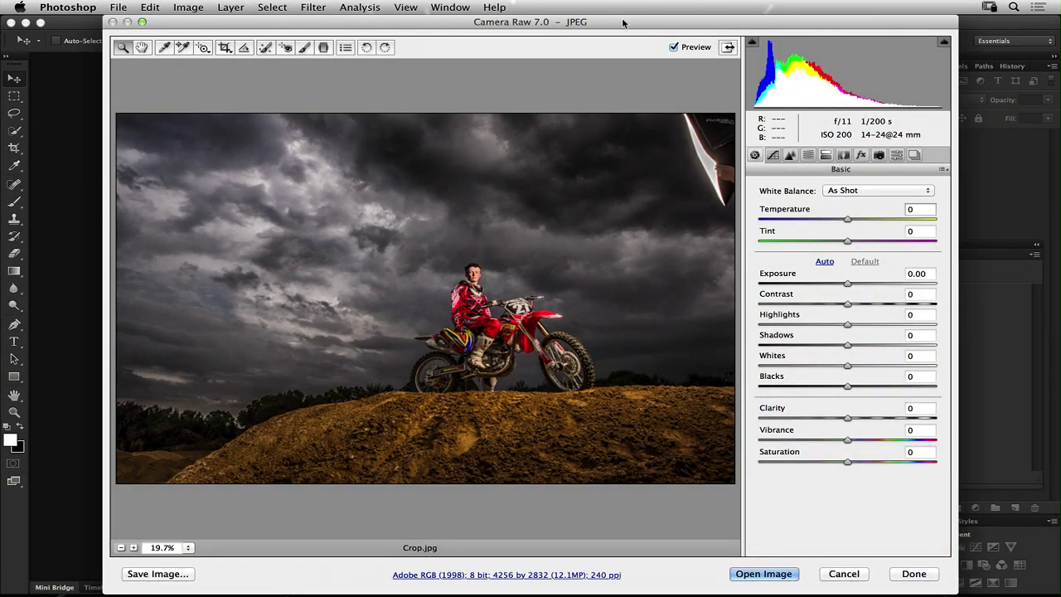
# Lower Camera Raw Temperature to -30 for a bluer sky, then zoom and pan the preview.
pyautogui.moveTo(619, 22); pyautogui.dragTo(566, 21)
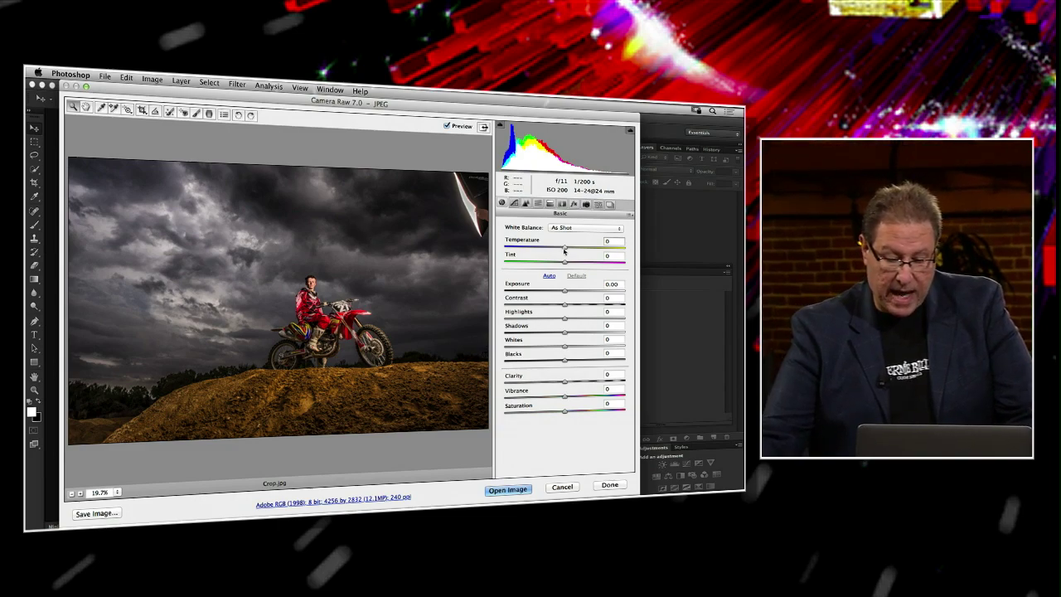
pyautogui.moveTo(565, 247); pyautogui.dragTo(550, 247)
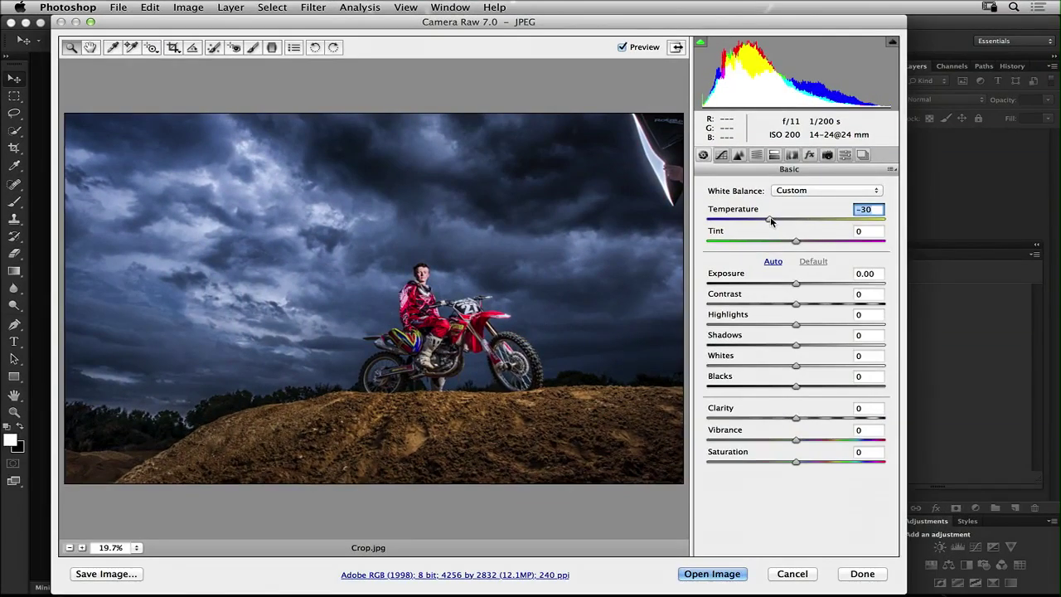
pyautogui.moveTo(755, 219); pyautogui.dragTo(750, 218)
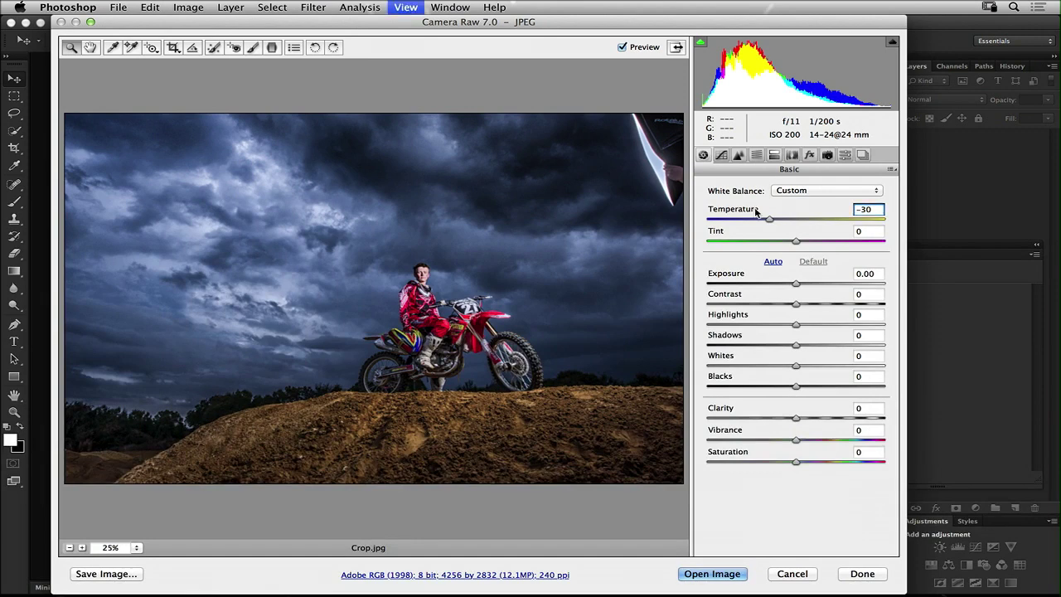
pyautogui.press('super+equal')
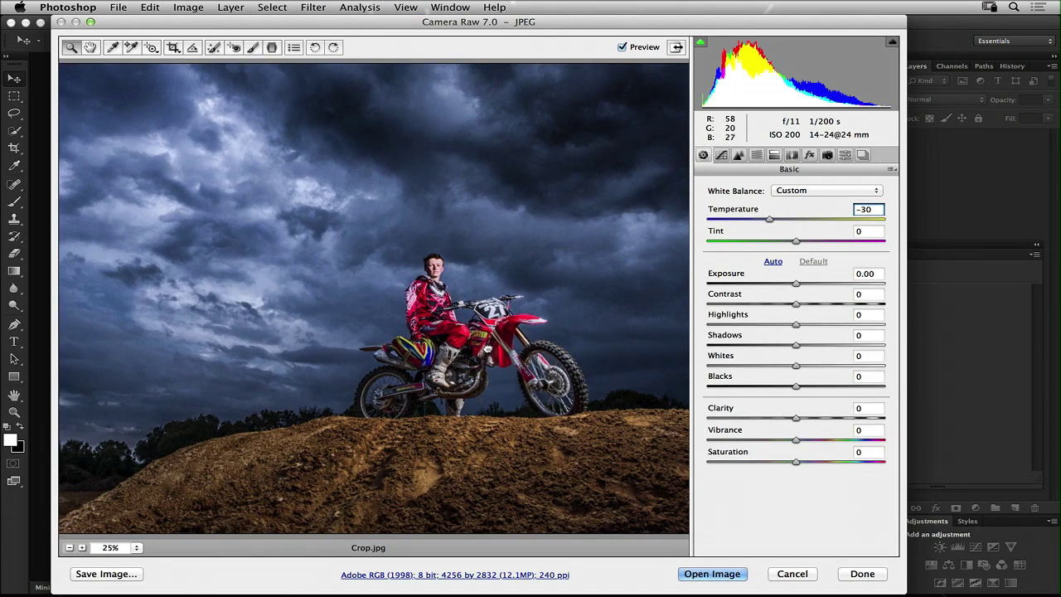
pyautogui.moveTo(523, 347); pyautogui.dragTo(362, 296)
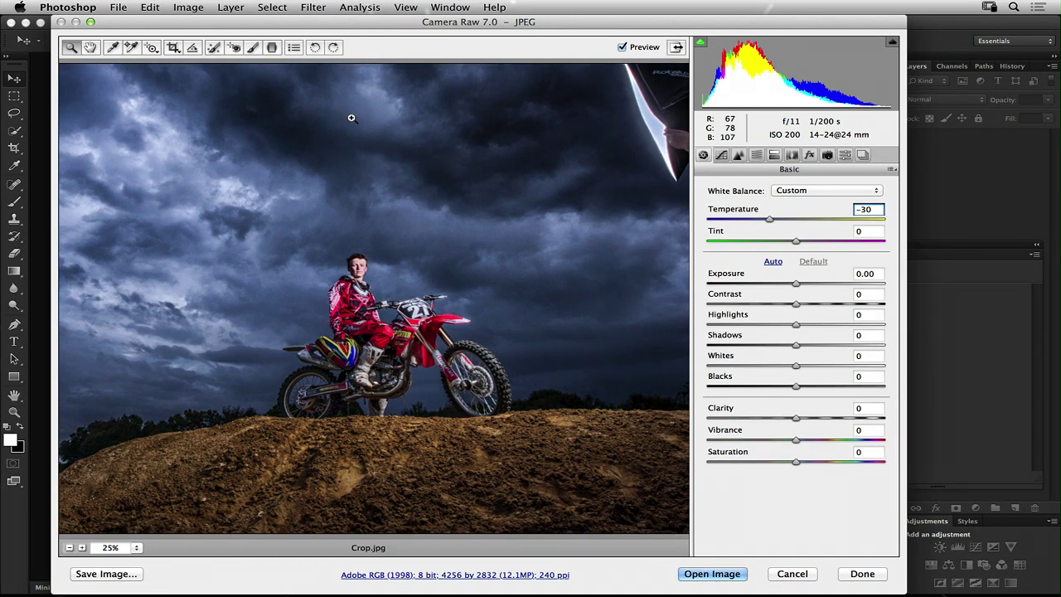
# Paint a +58 Temperature Adjustment Brush stroke over the rider.
pyautogui.click(255, 48)
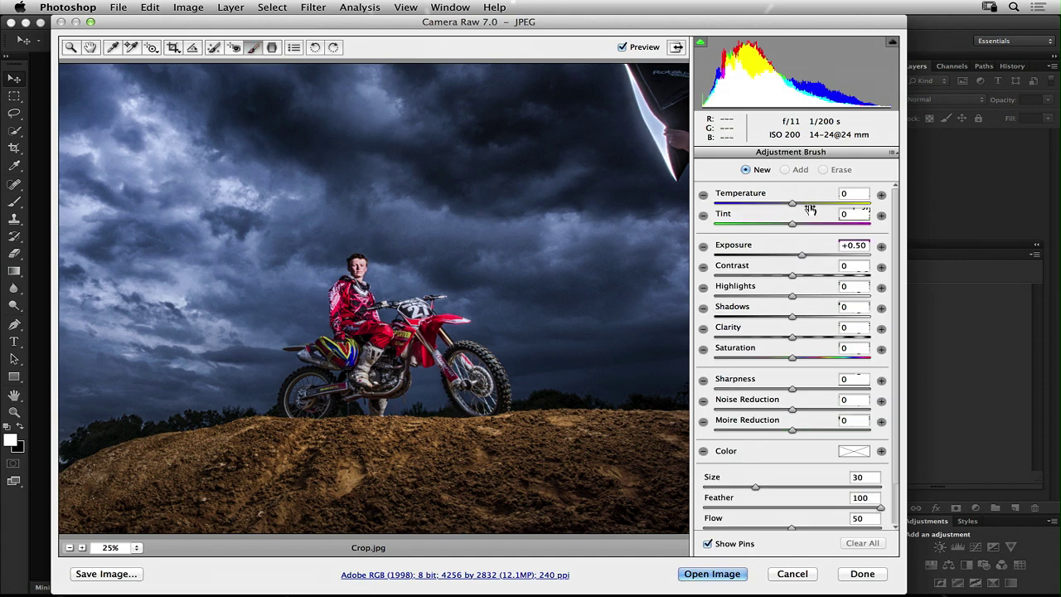
pyautogui.moveTo(792, 204); pyautogui.dragTo(837, 204)
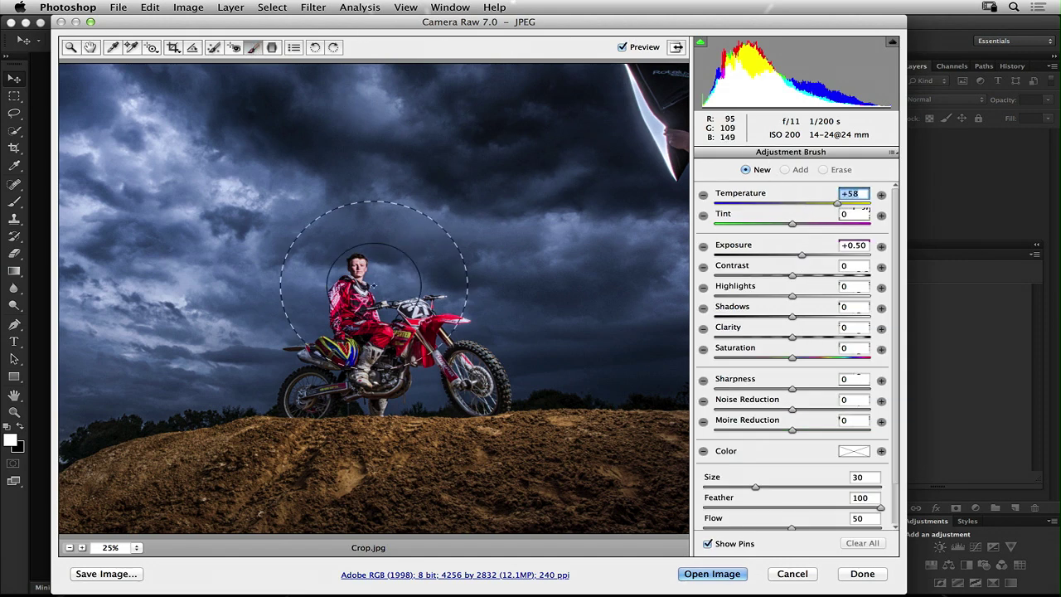
pyautogui.press('[')
pyautogui.press('[')
pyautogui.press('[')
pyautogui.press('[')
pyautogui.press('[')
pyautogui.press('[')
pyautogui.press('[')
pyautogui.press('[')
pyautogui.press('[')
pyautogui.press('[')
pyautogui.press('[')
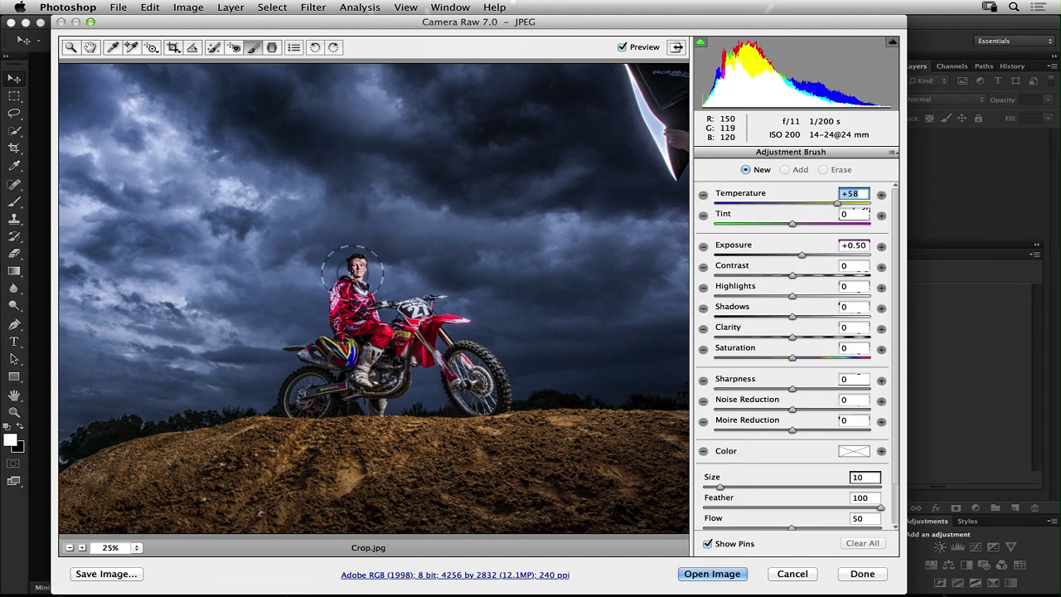
pyautogui.moveTo(346, 268)
pyautogui.mouseDown()
pyautogui.moveTo(362, 290)
pyautogui.moveTo(340, 317)
pyautogui.moveTo(372, 340)
pyautogui.moveTo(378, 361)
pyautogui.moveTo(407, 332)
pyautogui.moveTo(352, 369)
pyautogui.moveTo(323, 365)
pyautogui.mouseUp()
# Erase warm paint spilling past the rider's edges and raise the brush Temperature to +94.
pyautogui.press('[')
pyautogui.press('[')
pyautogui.press('[')
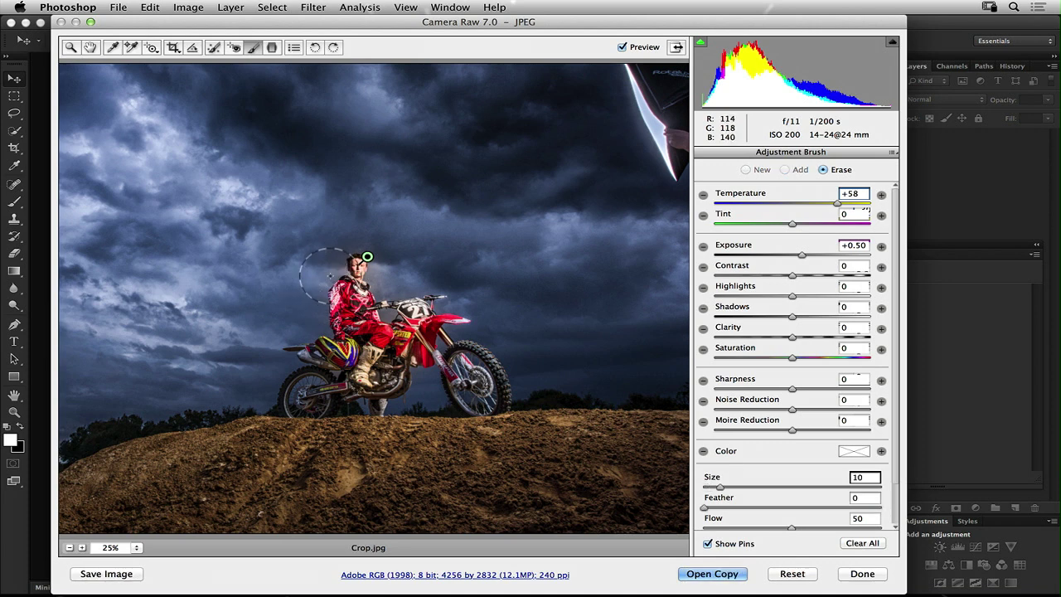
pyautogui.press('alt')
pyautogui.press('[')
pyautogui.press('[')
pyautogui.press('[')
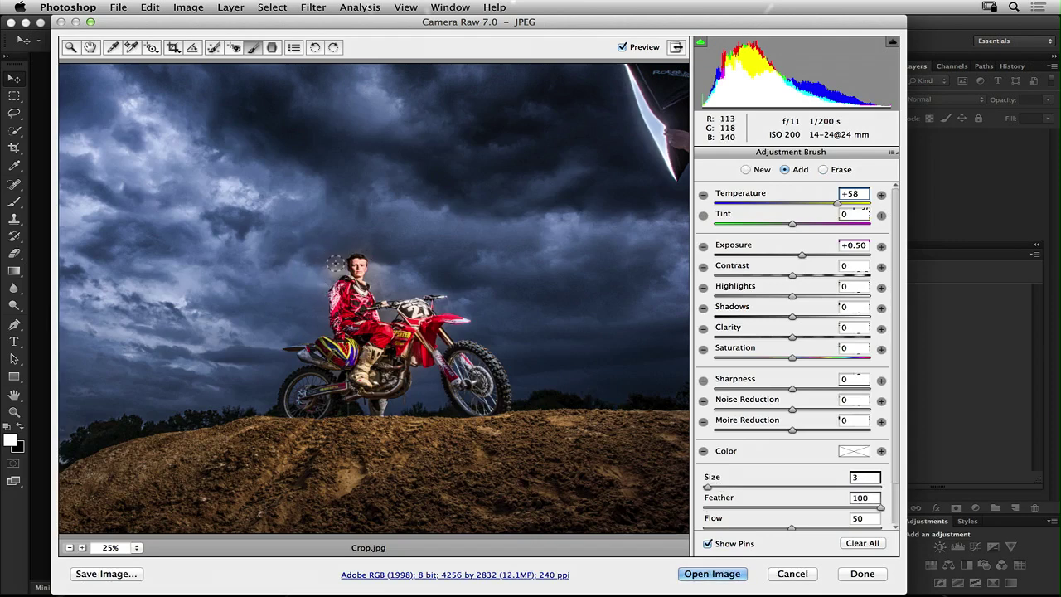
pyautogui.press('alt')
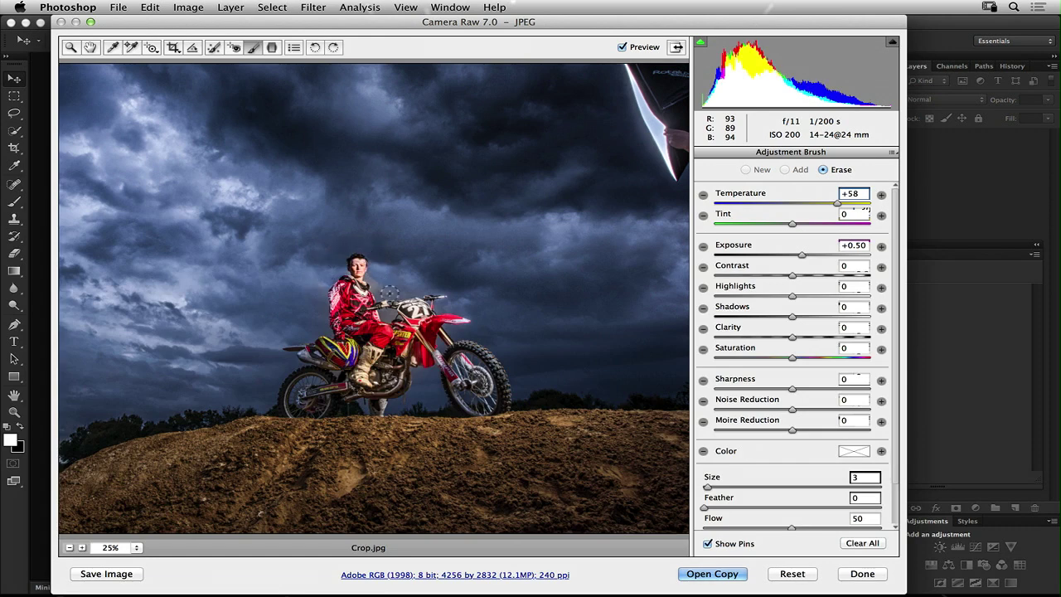
pyautogui.moveTo(837, 204); pyautogui.dragTo(847, 204)
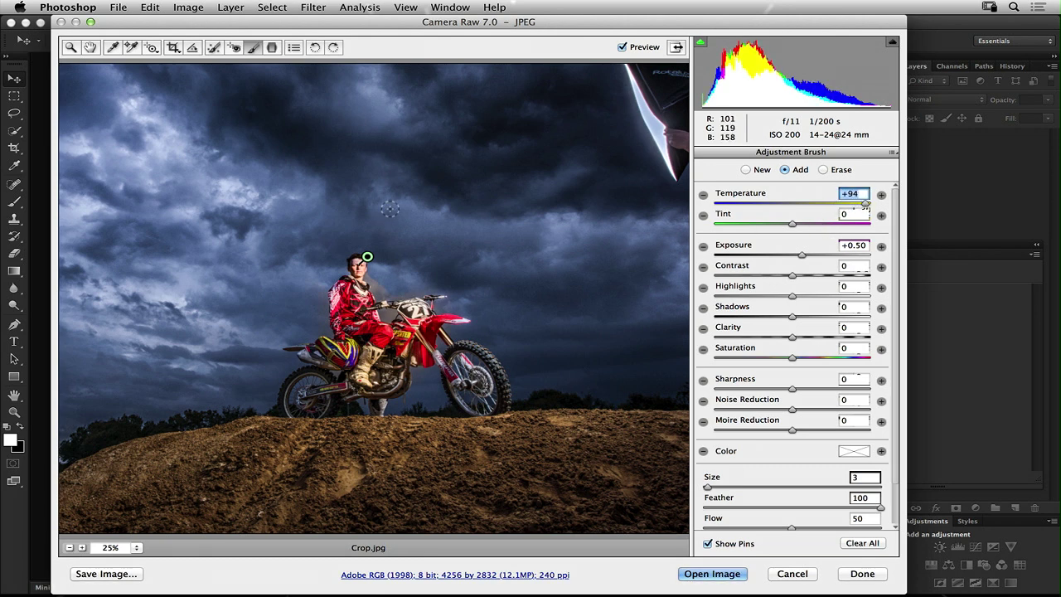
pyautogui.press('alt')
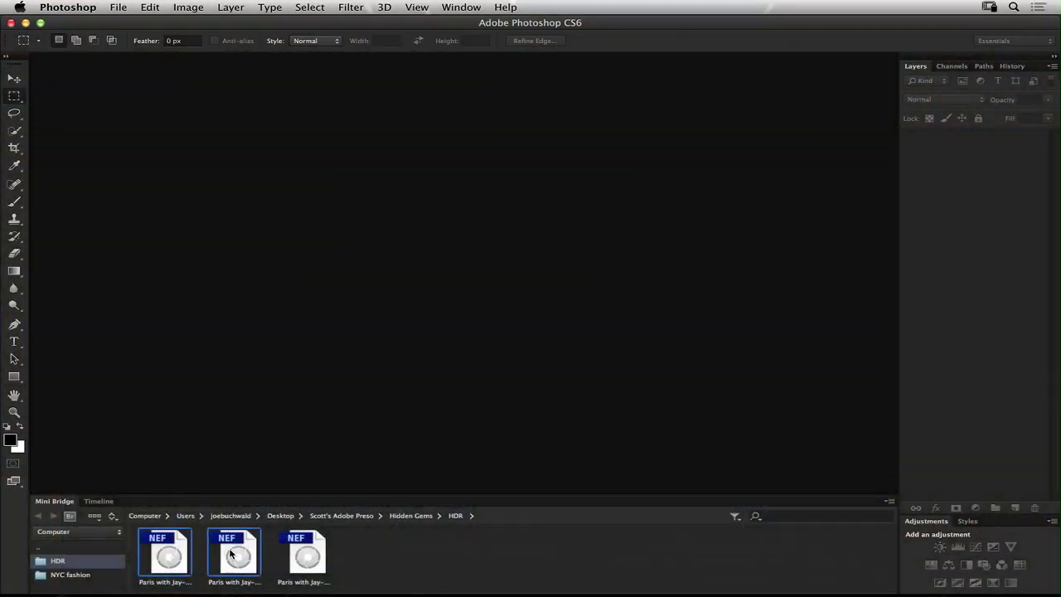
# Select all three cathedral NEF exposures and merge them with Merge to HDR Pro.
pyautogui.keyDown('shift'); pyautogui.click(299, 549); pyautogui.keyUp('shift')
pyautogui.rightClick(303, 541)
pyautogui.moveTo(351, 584)
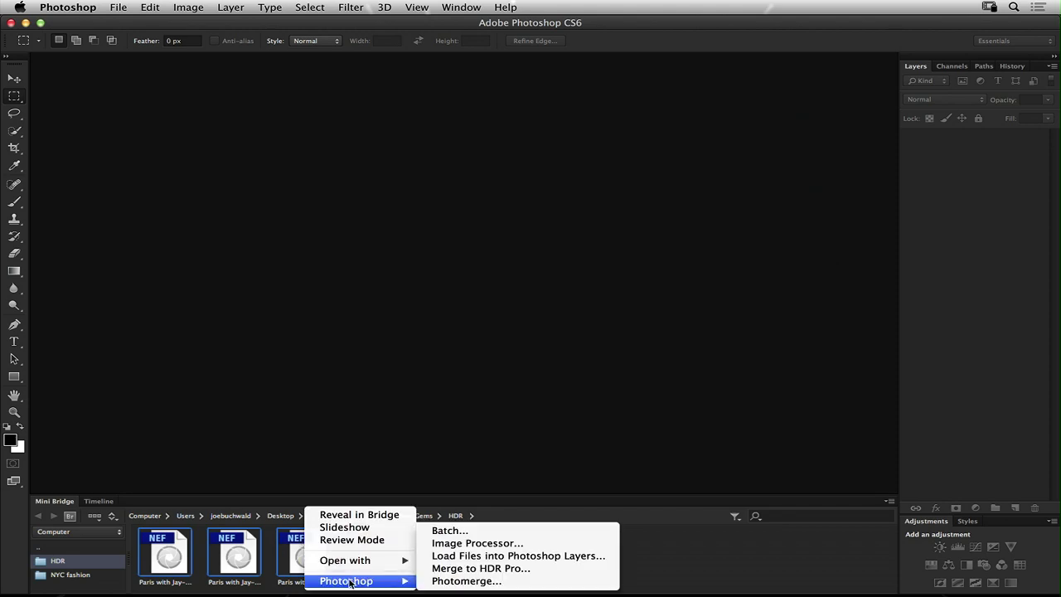
pyautogui.click(535, 569)
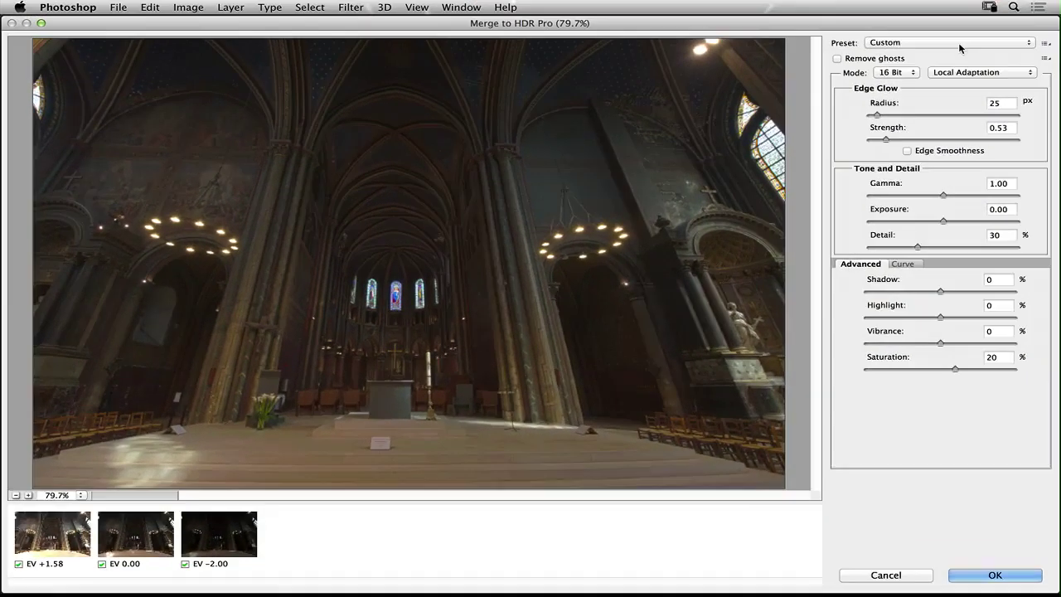
# Apply the Scott5 HDR toning preset and enable Edge Smoothness.
pyautogui.click(960, 46)
pyautogui.moveTo(943, 6)
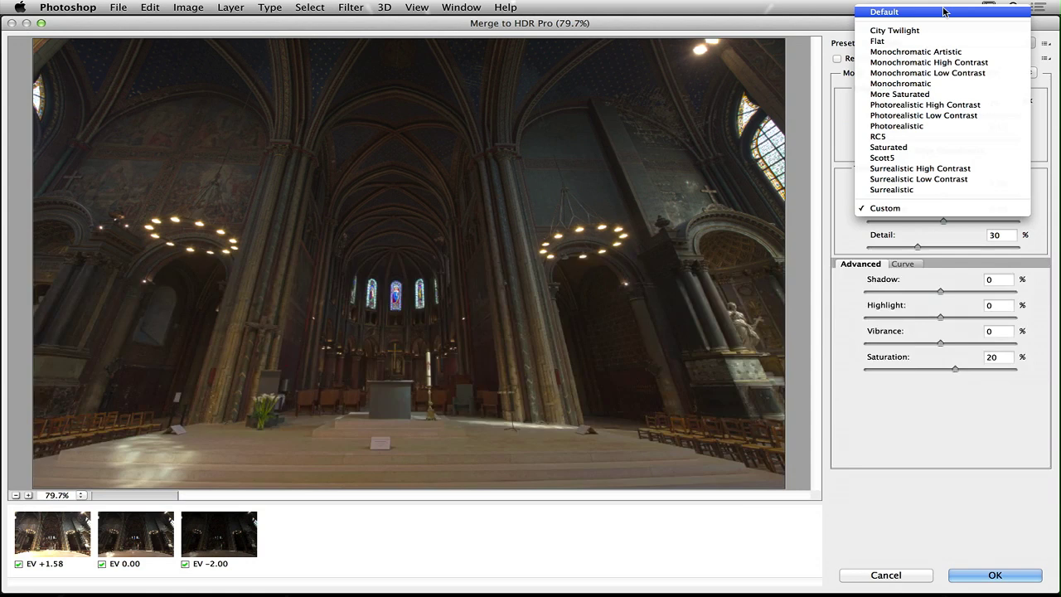
pyautogui.click(959, 159)
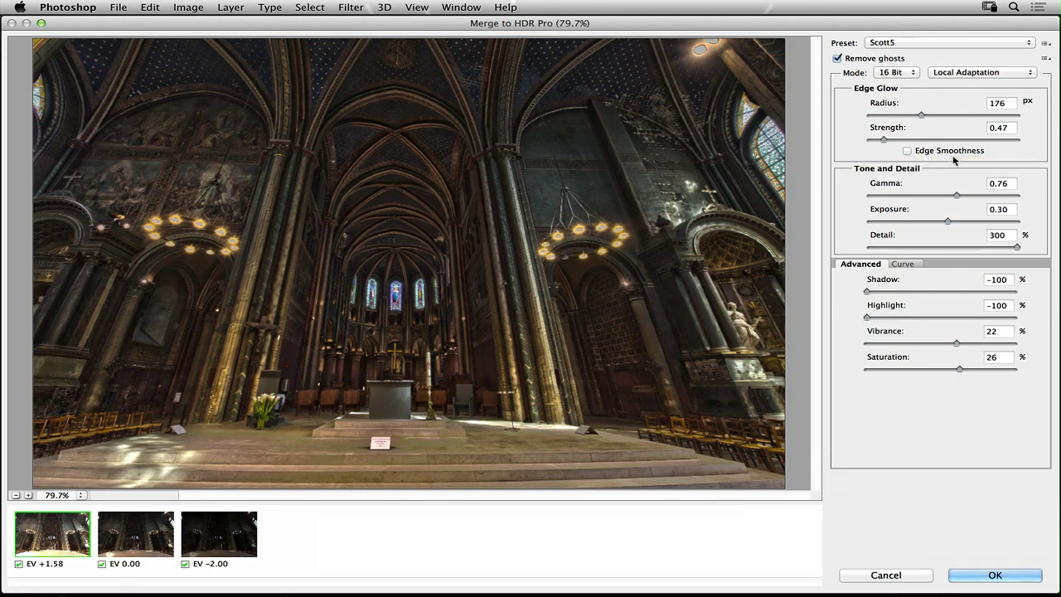
pyautogui.click(907, 152)
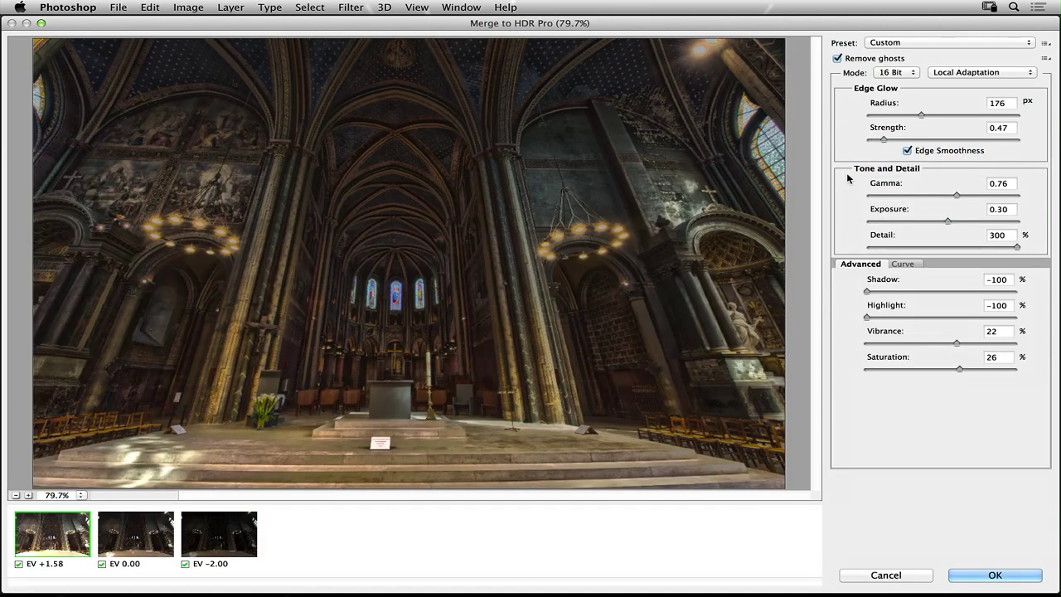
pyautogui.click(908, 152)
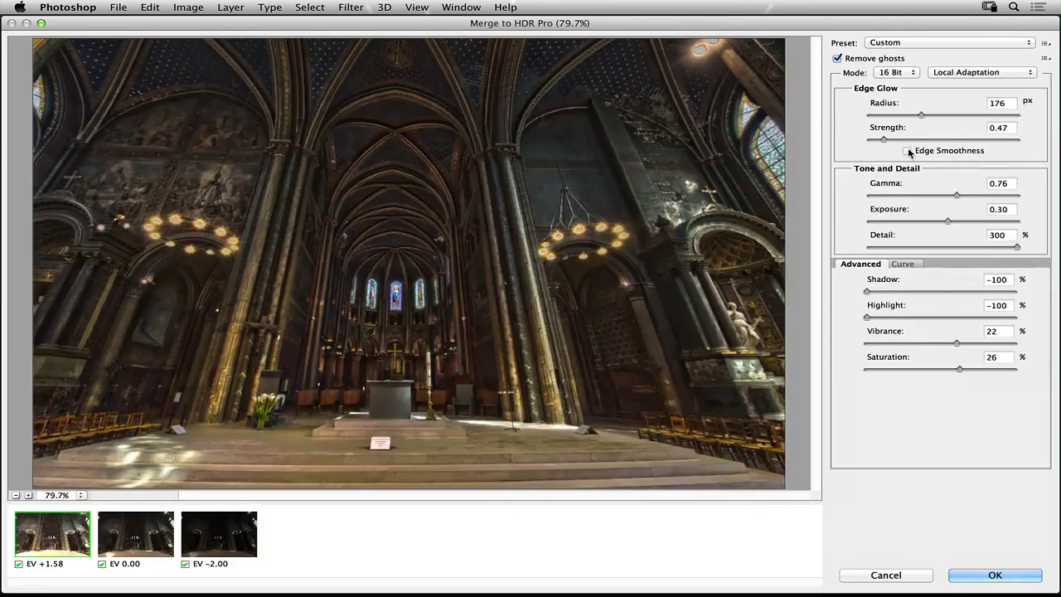
pyautogui.click(908, 152)
# Set Strength 0.70, Shadow -27 and Highlight -6, then create the HDR image.
pyautogui.moveTo(885, 140); pyautogui.dragTo(892, 139)
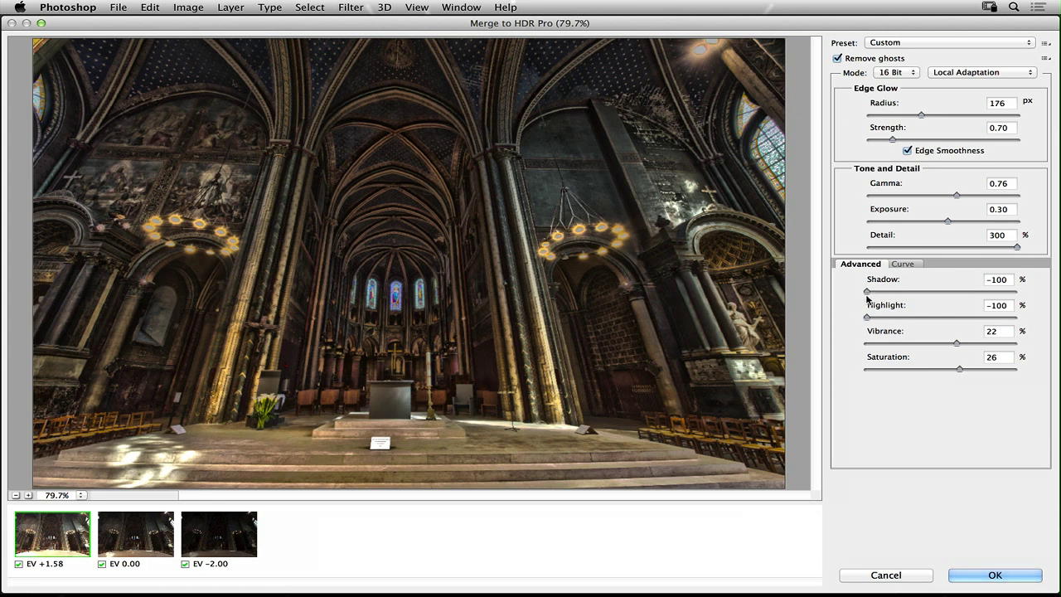
pyautogui.moveTo(867, 292); pyautogui.dragTo(920, 292)
pyautogui.moveTo(868, 317); pyautogui.dragTo(936, 317)
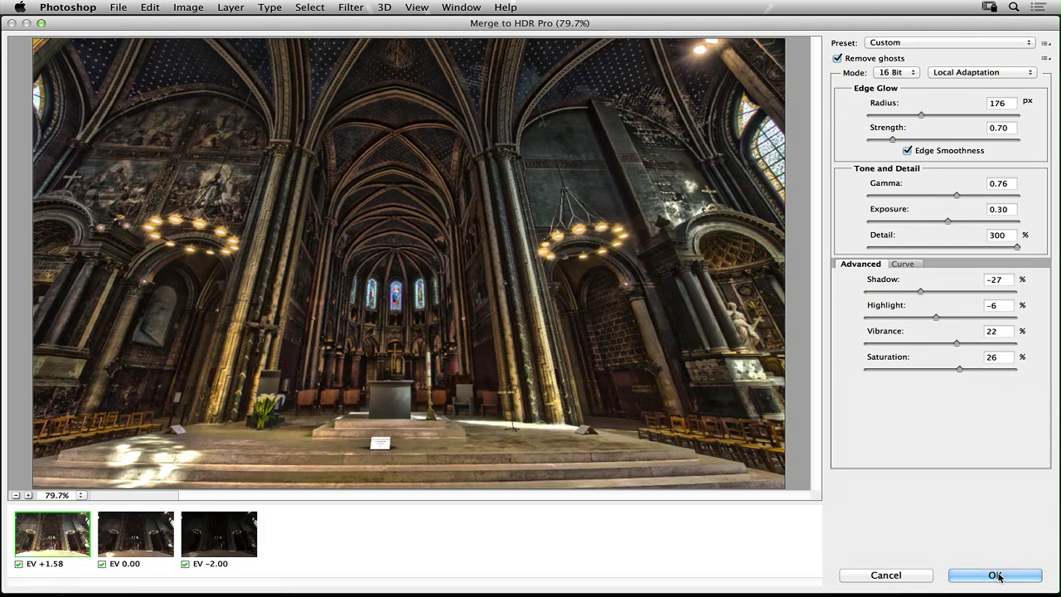
pyautogui.click(999, 577)
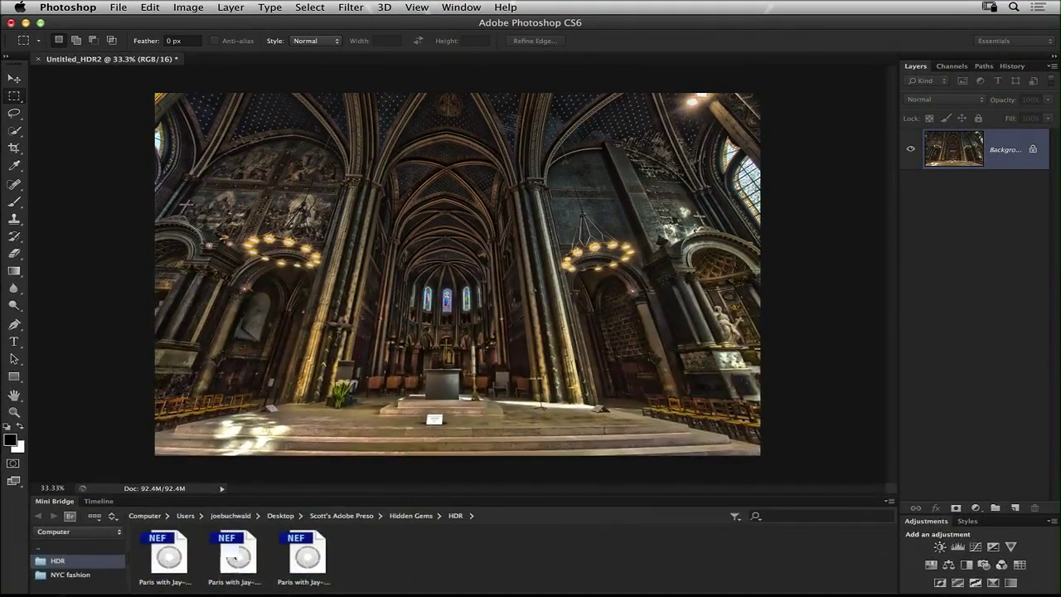
# Auto-tone Paris with Jay-2602.nef in Camera Raw and open it as a document.
pyautogui.doubleClick(238, 551)
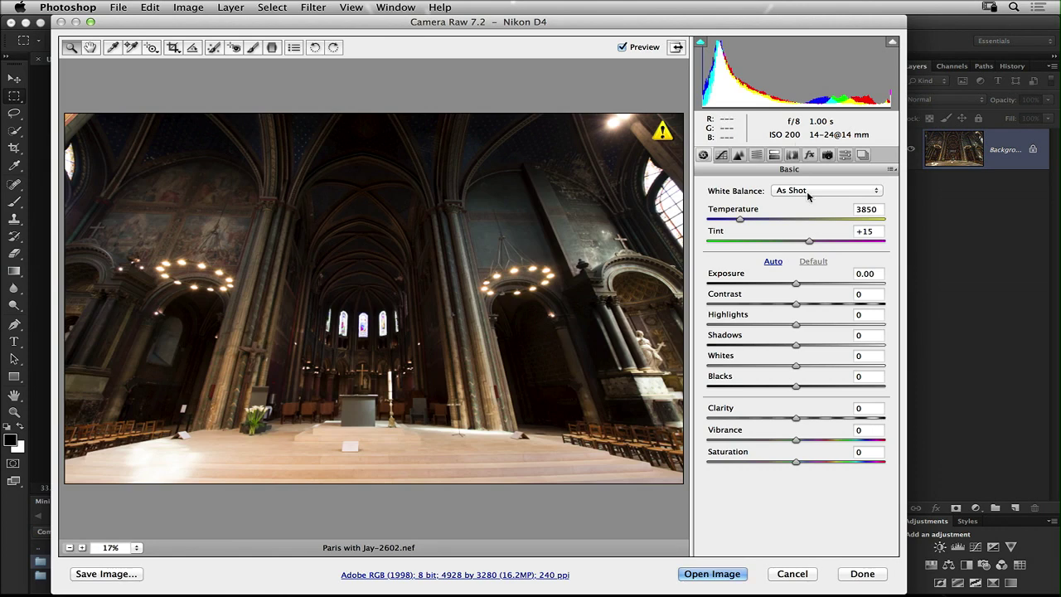
pyautogui.click(773, 261)
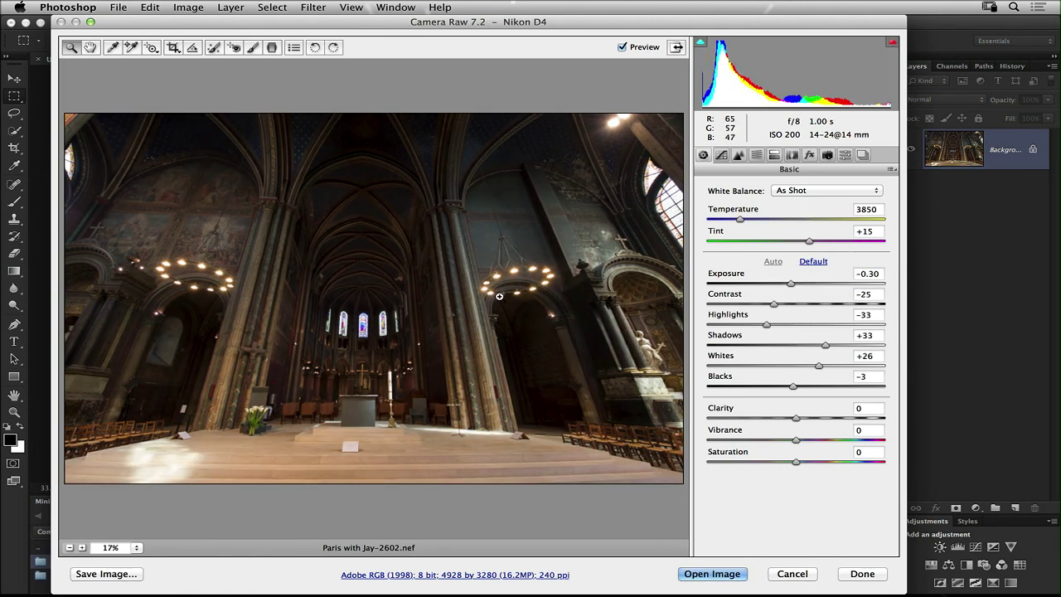
pyautogui.click(718, 573)
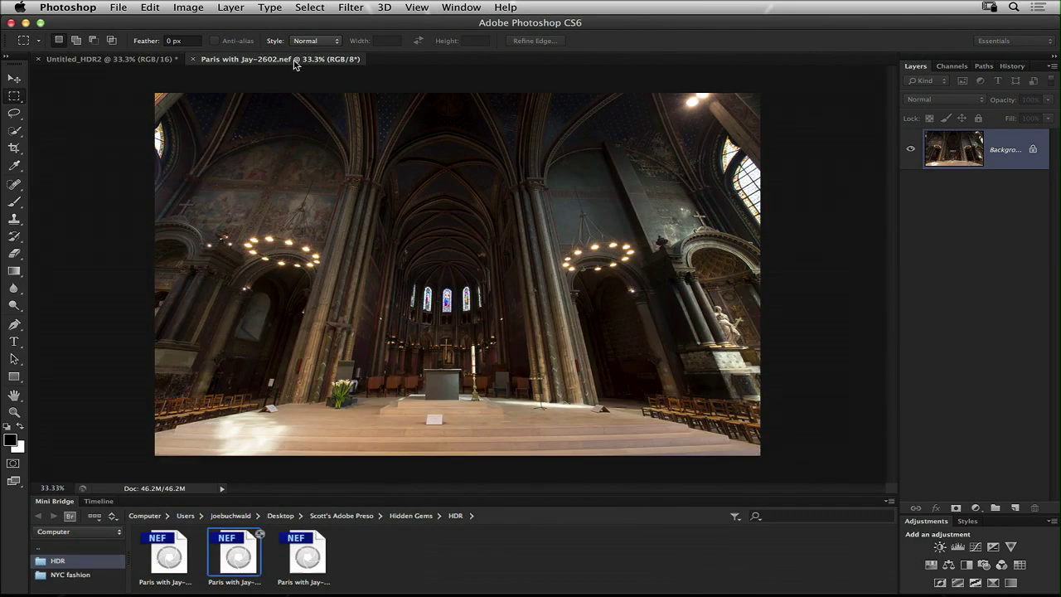
# Copy the floated exposure onto Untitled_HDR2 as Layer 1, accepting the bit-depth warning.
pyautogui.moveTo(298, 67); pyautogui.dragTo(627, 193)
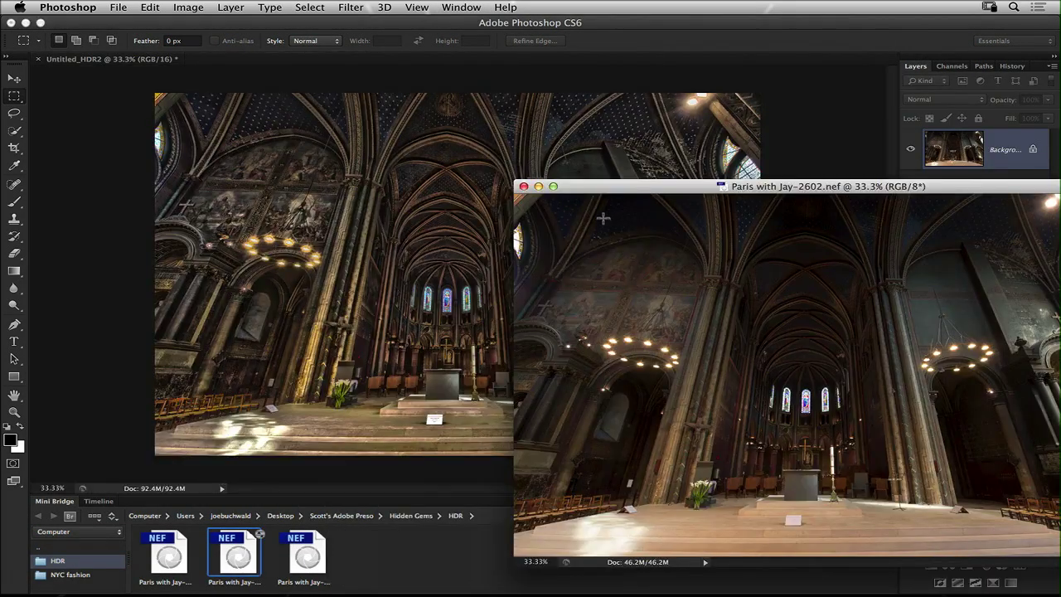
pyautogui.press('v')
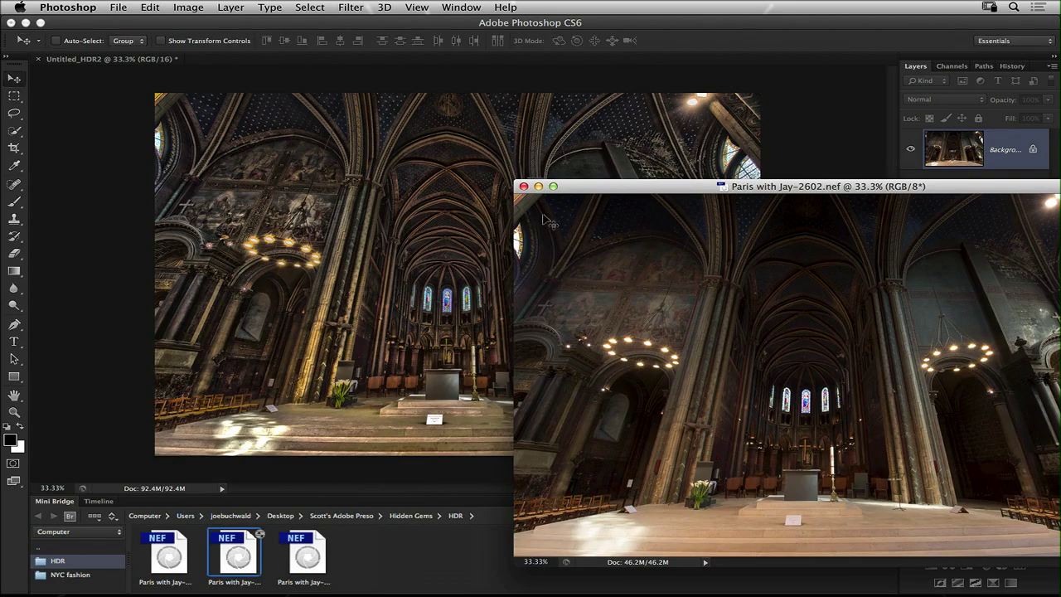
pyautogui.moveTo(540, 220); pyautogui.dragTo(420, 190)
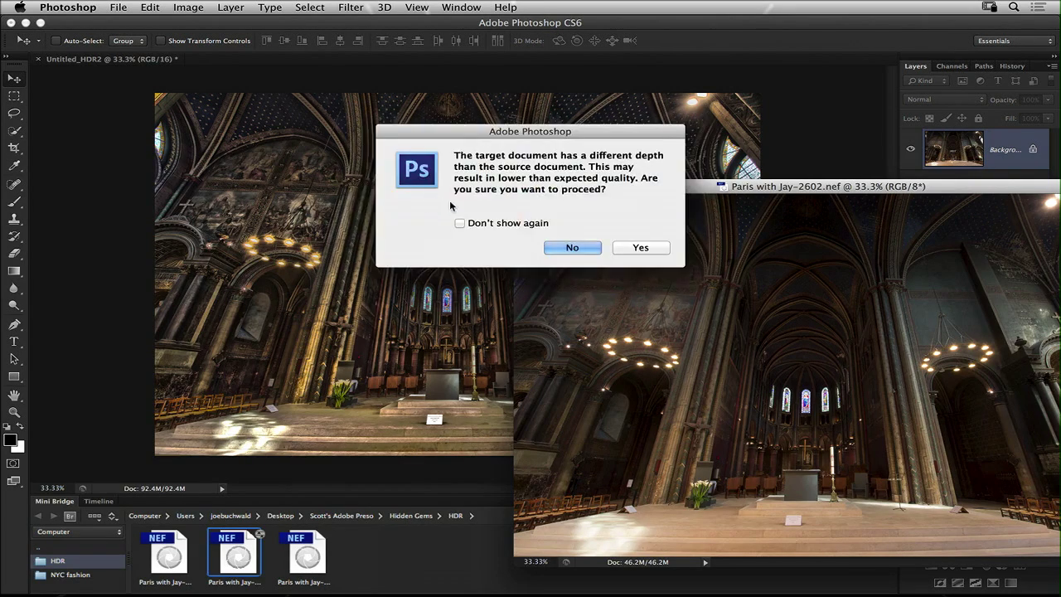
pyautogui.click(640, 247)
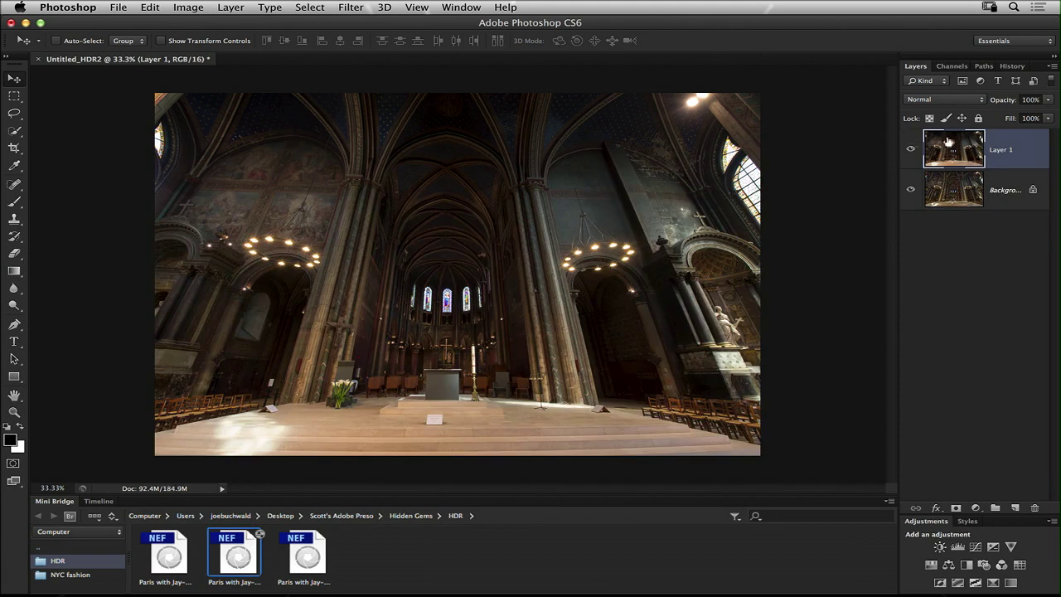
# Compare Layer 1 with the HDR by toggling visibility and adjusting its opacity.
pyautogui.click(909, 150)
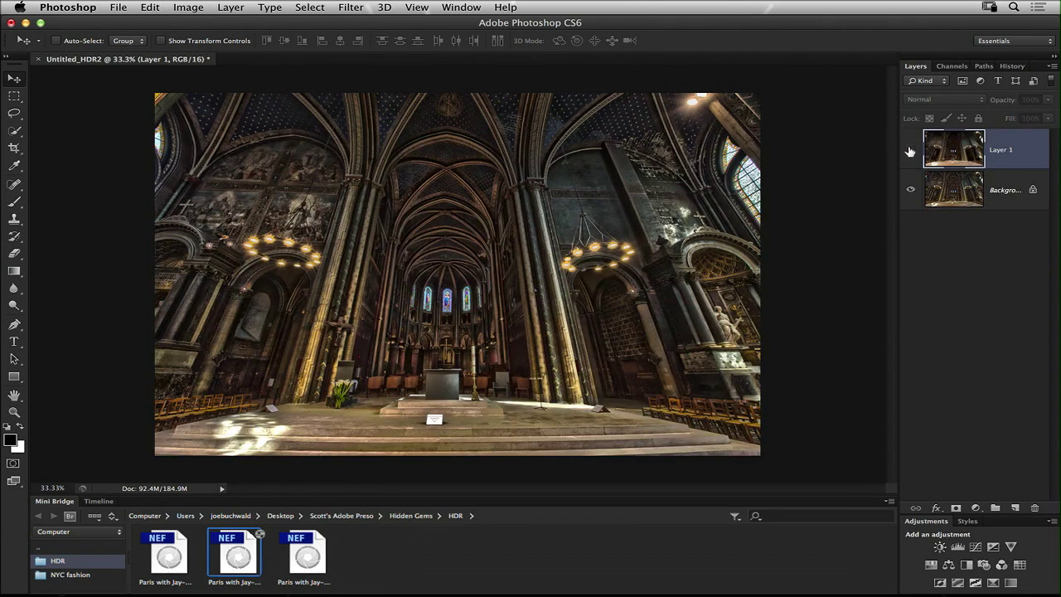
pyautogui.click(910, 150)
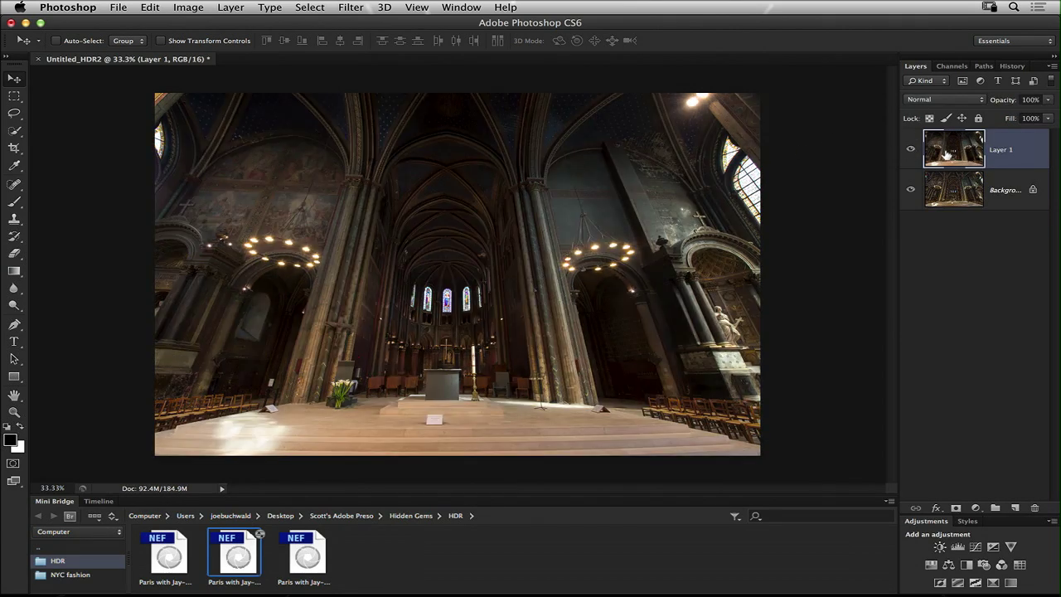
pyautogui.click(1049, 101)
pyautogui.moveTo(1031, 120); pyautogui.dragTo(1031, 121)
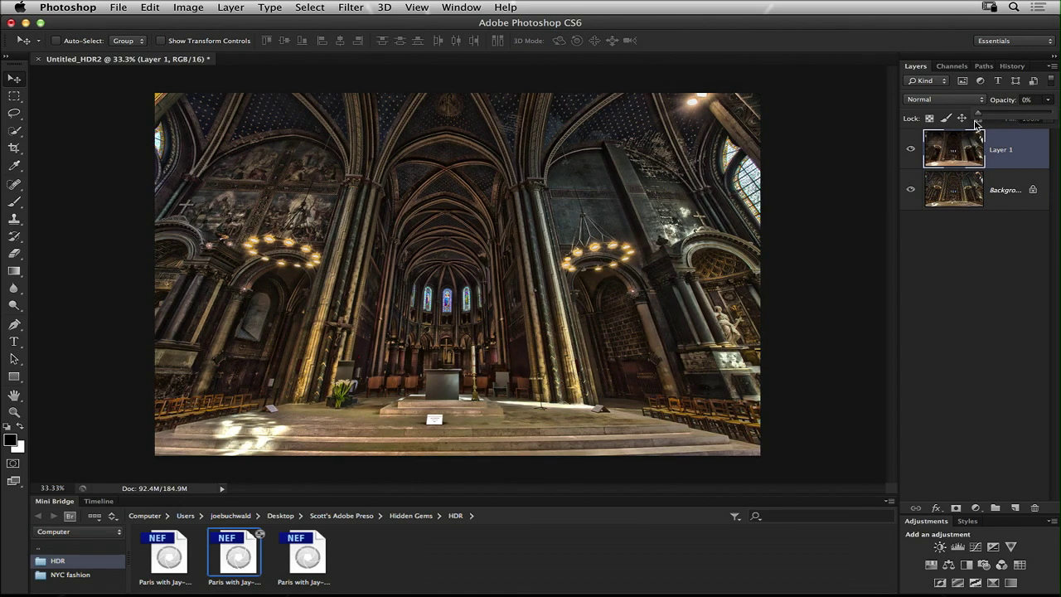
pyautogui.moveTo(1020, 123); pyautogui.dragTo(1054, 123)
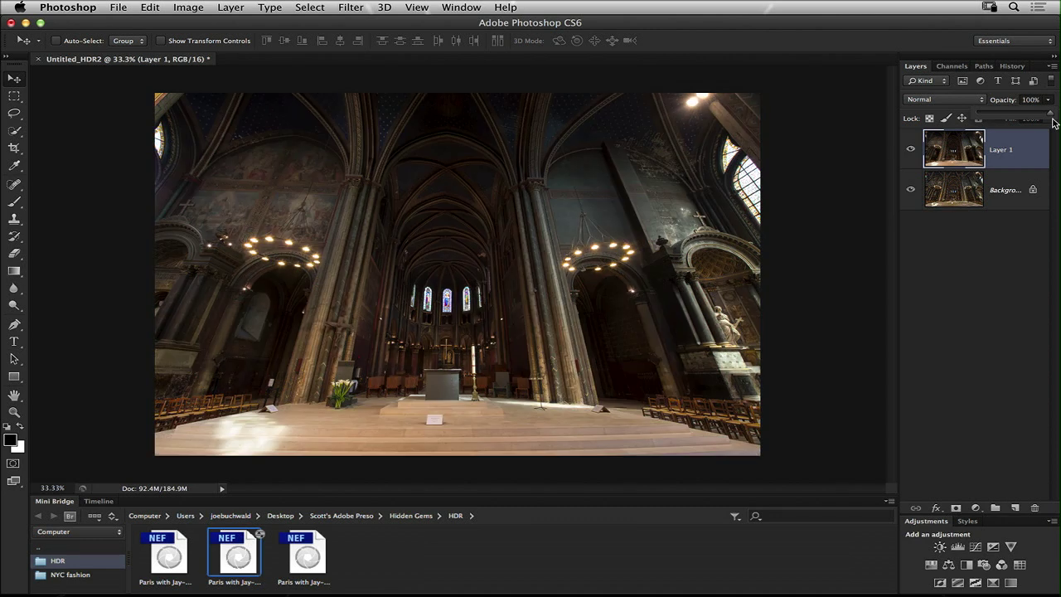